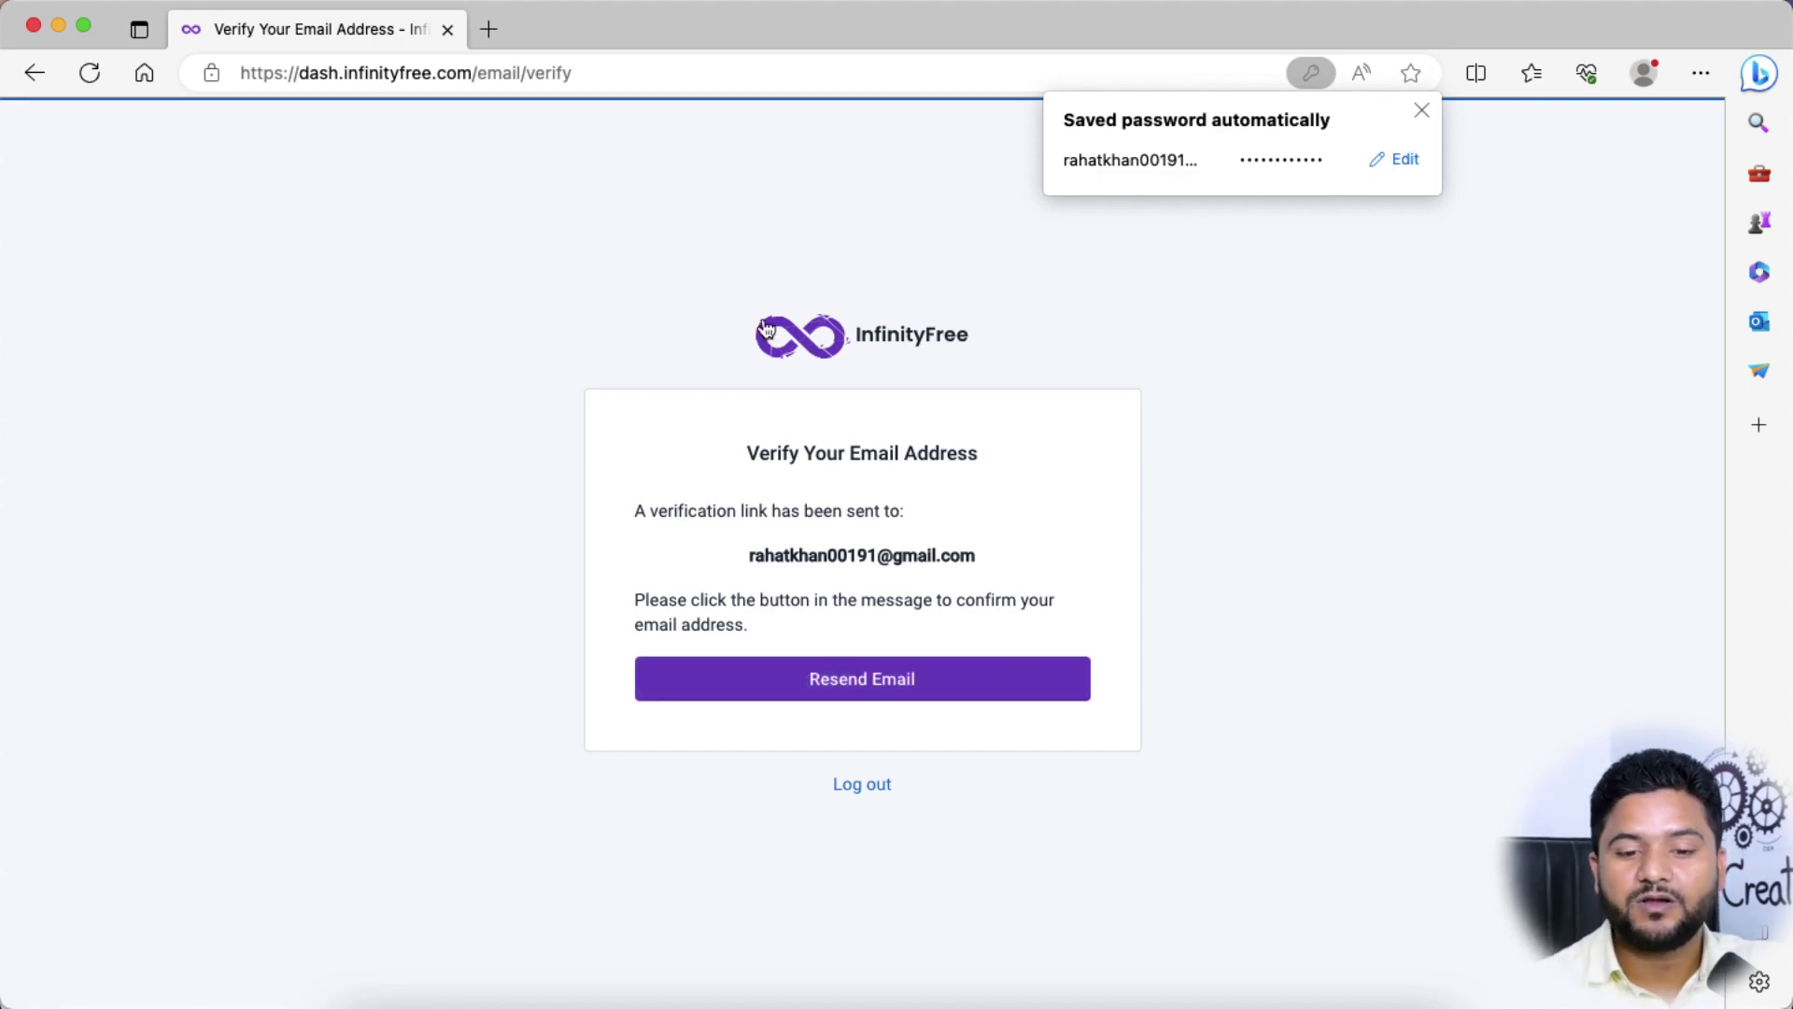
- Switch to Gmail in a new browser tab, verify the email address through the InfinityFree message, and start creating a hosting account
left_click(487, 31)
type("gm")
left_click(265, 177)
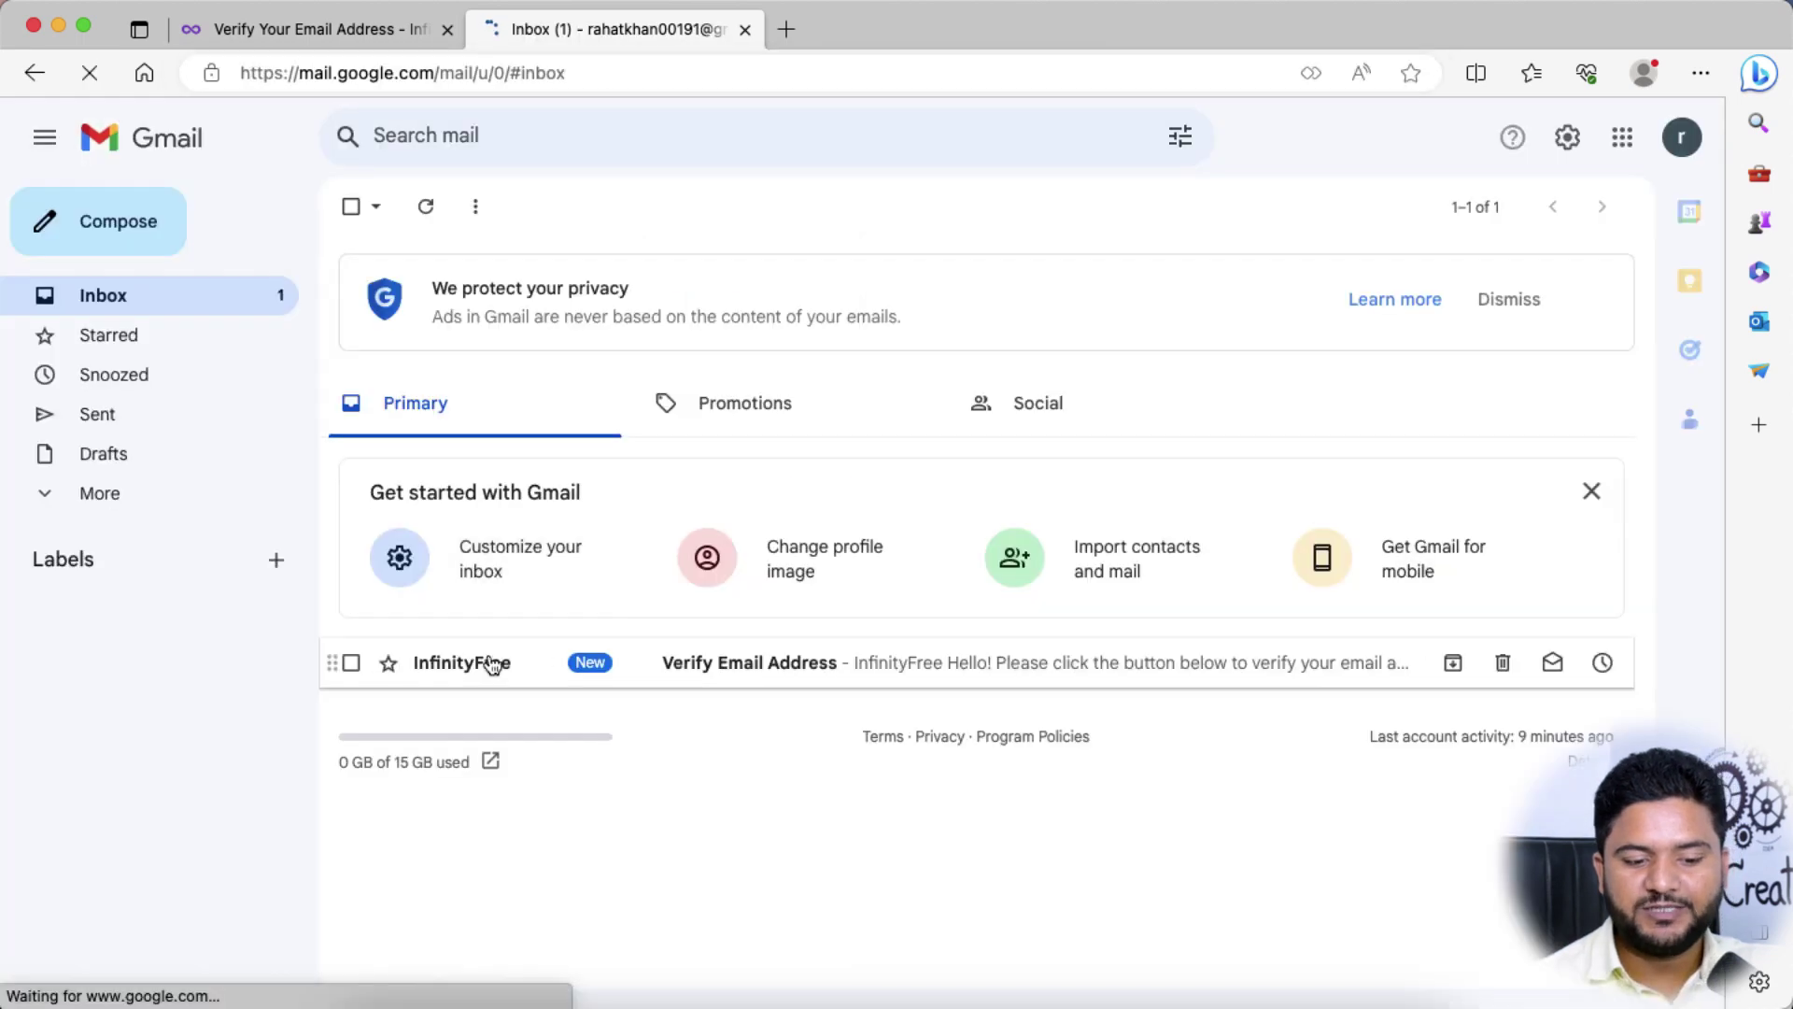
left_click(484, 661)
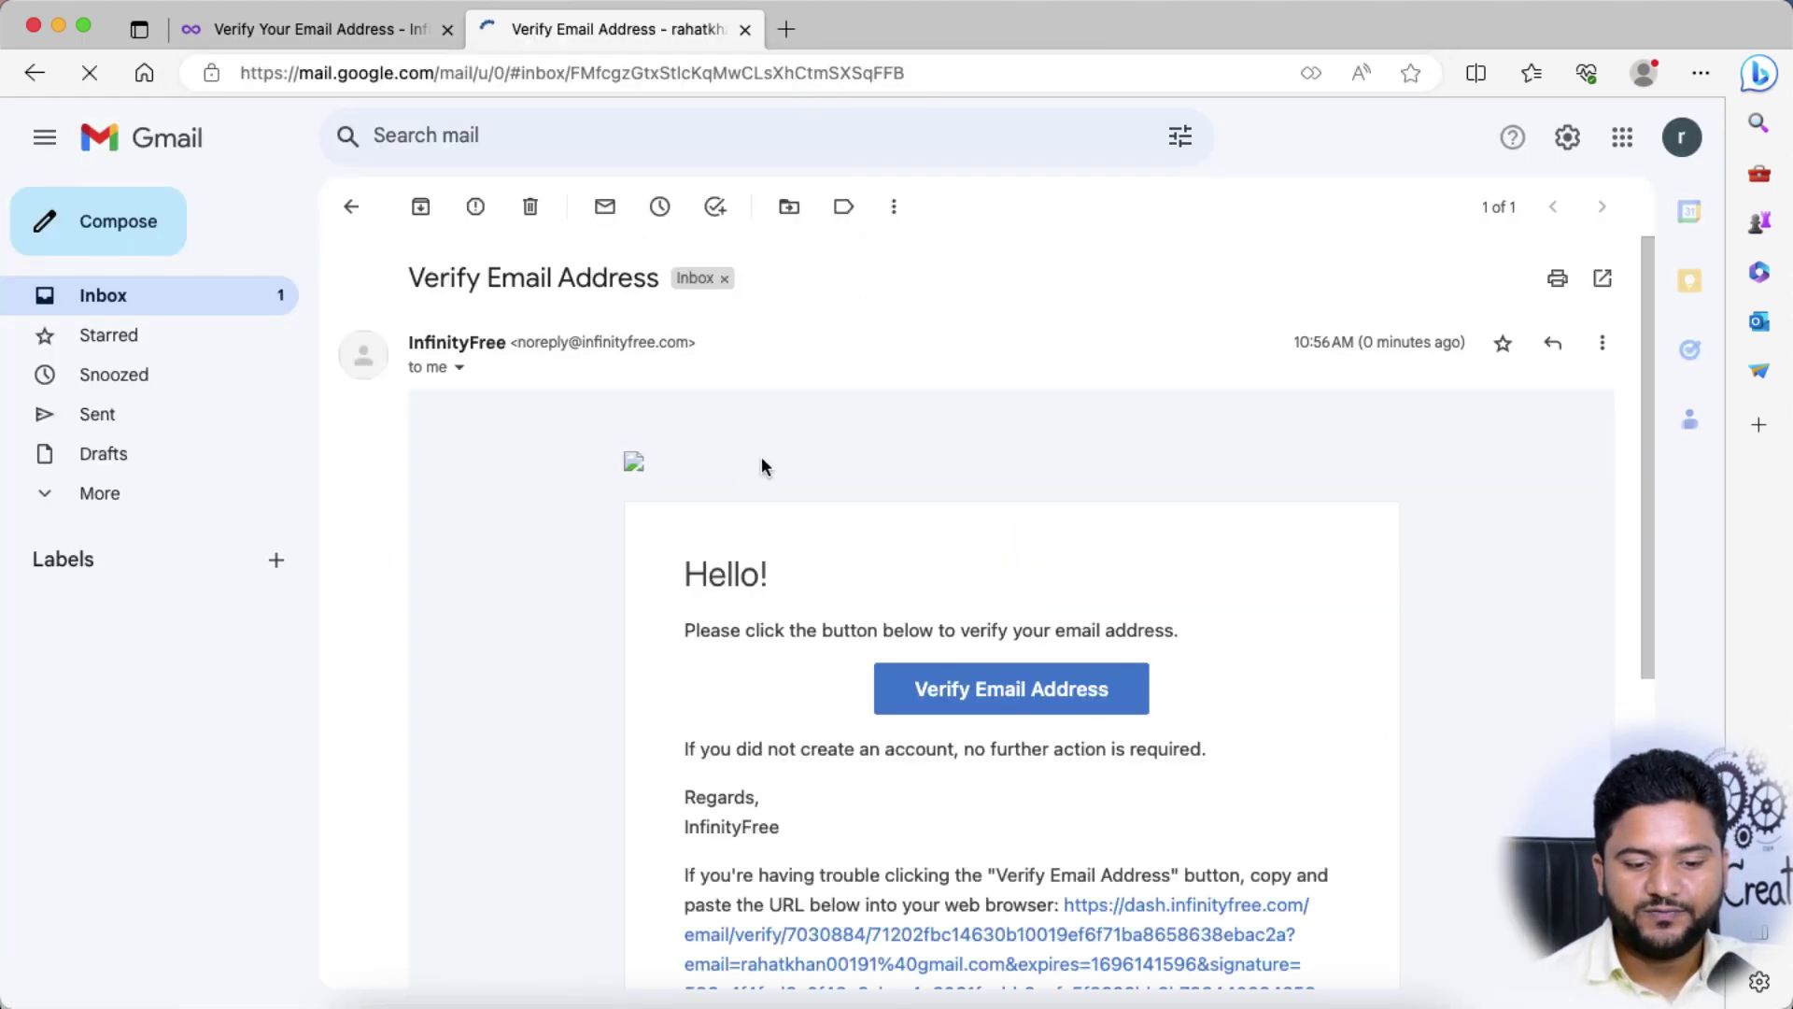
scroll(915, 682, "down", 2)
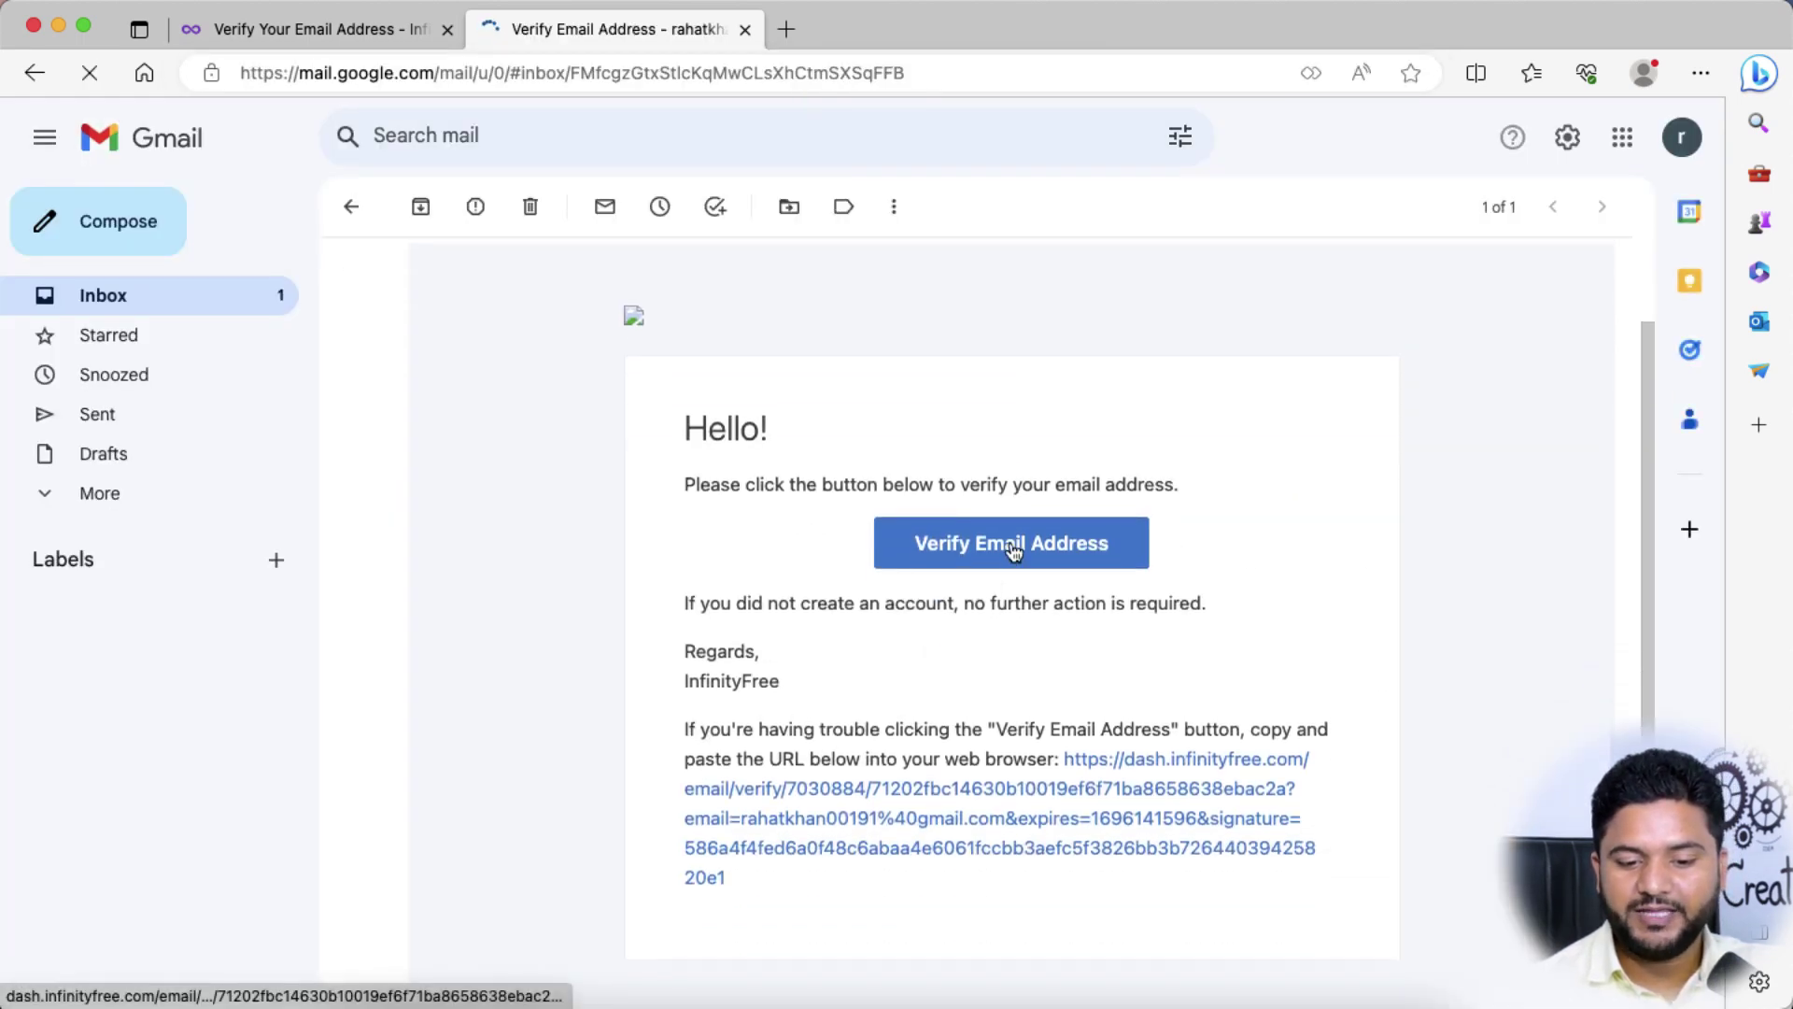
left_click(1011, 544)
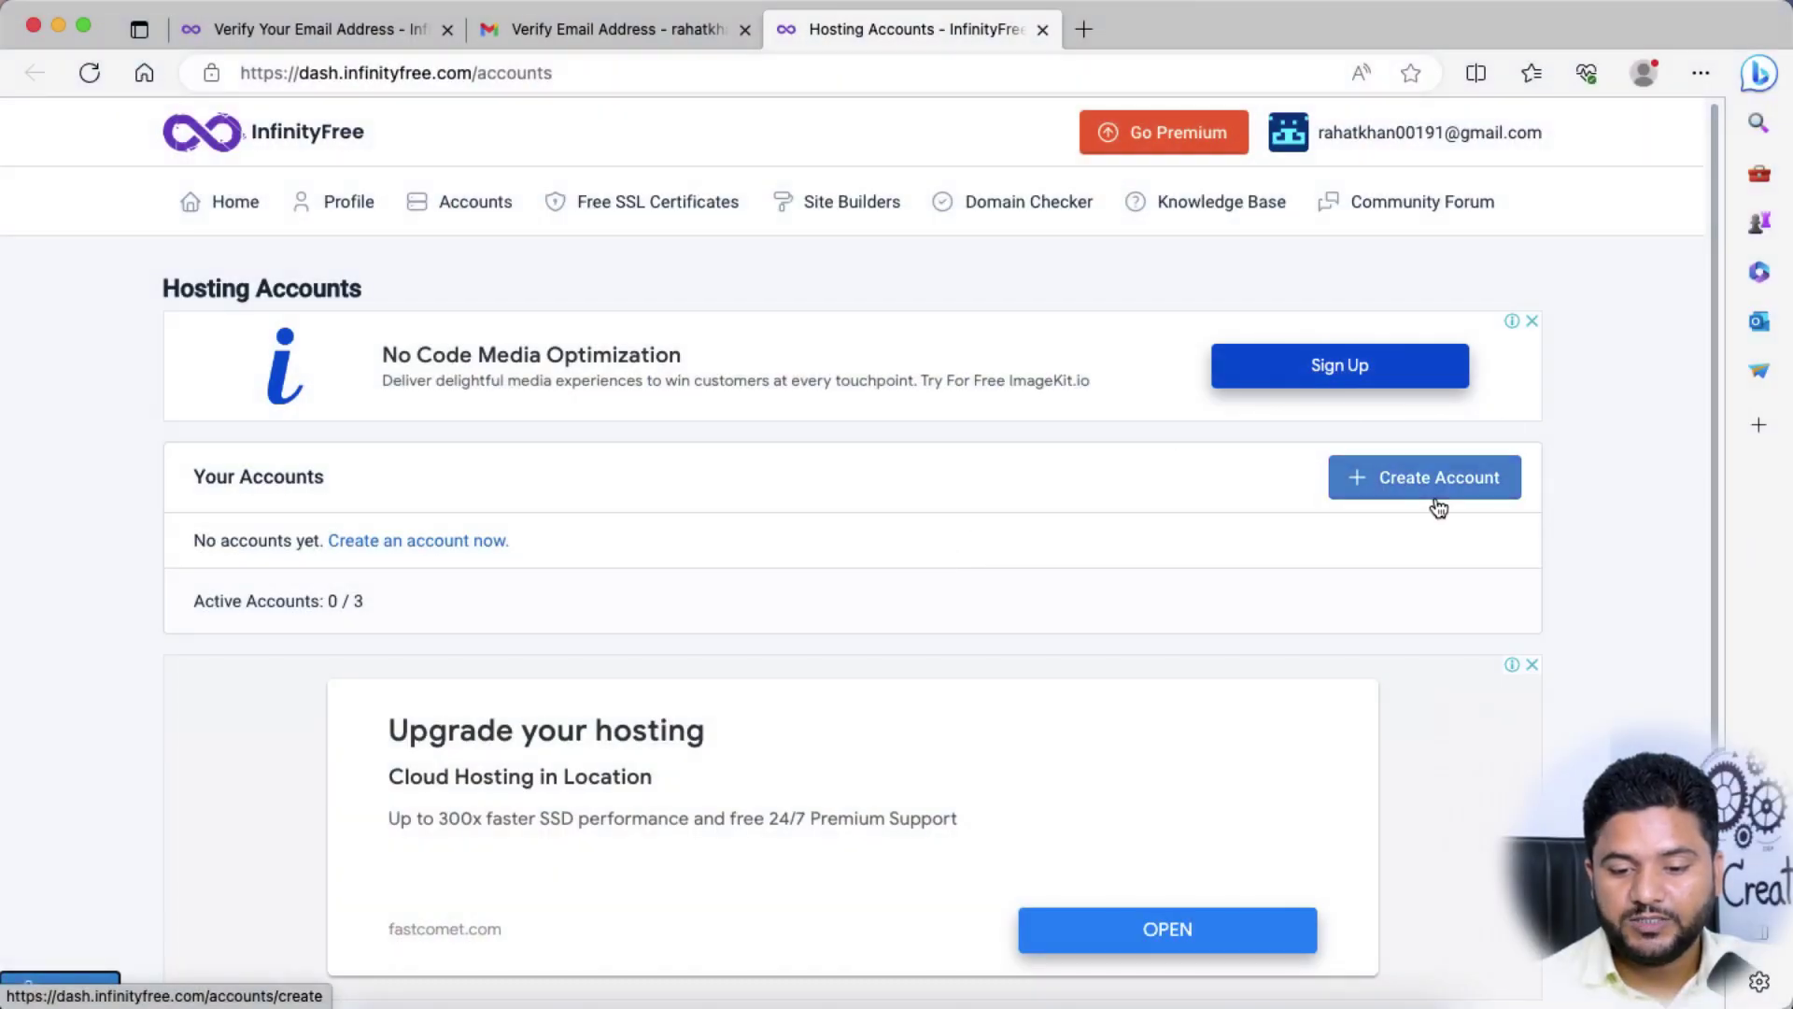
left_click(1439, 507)
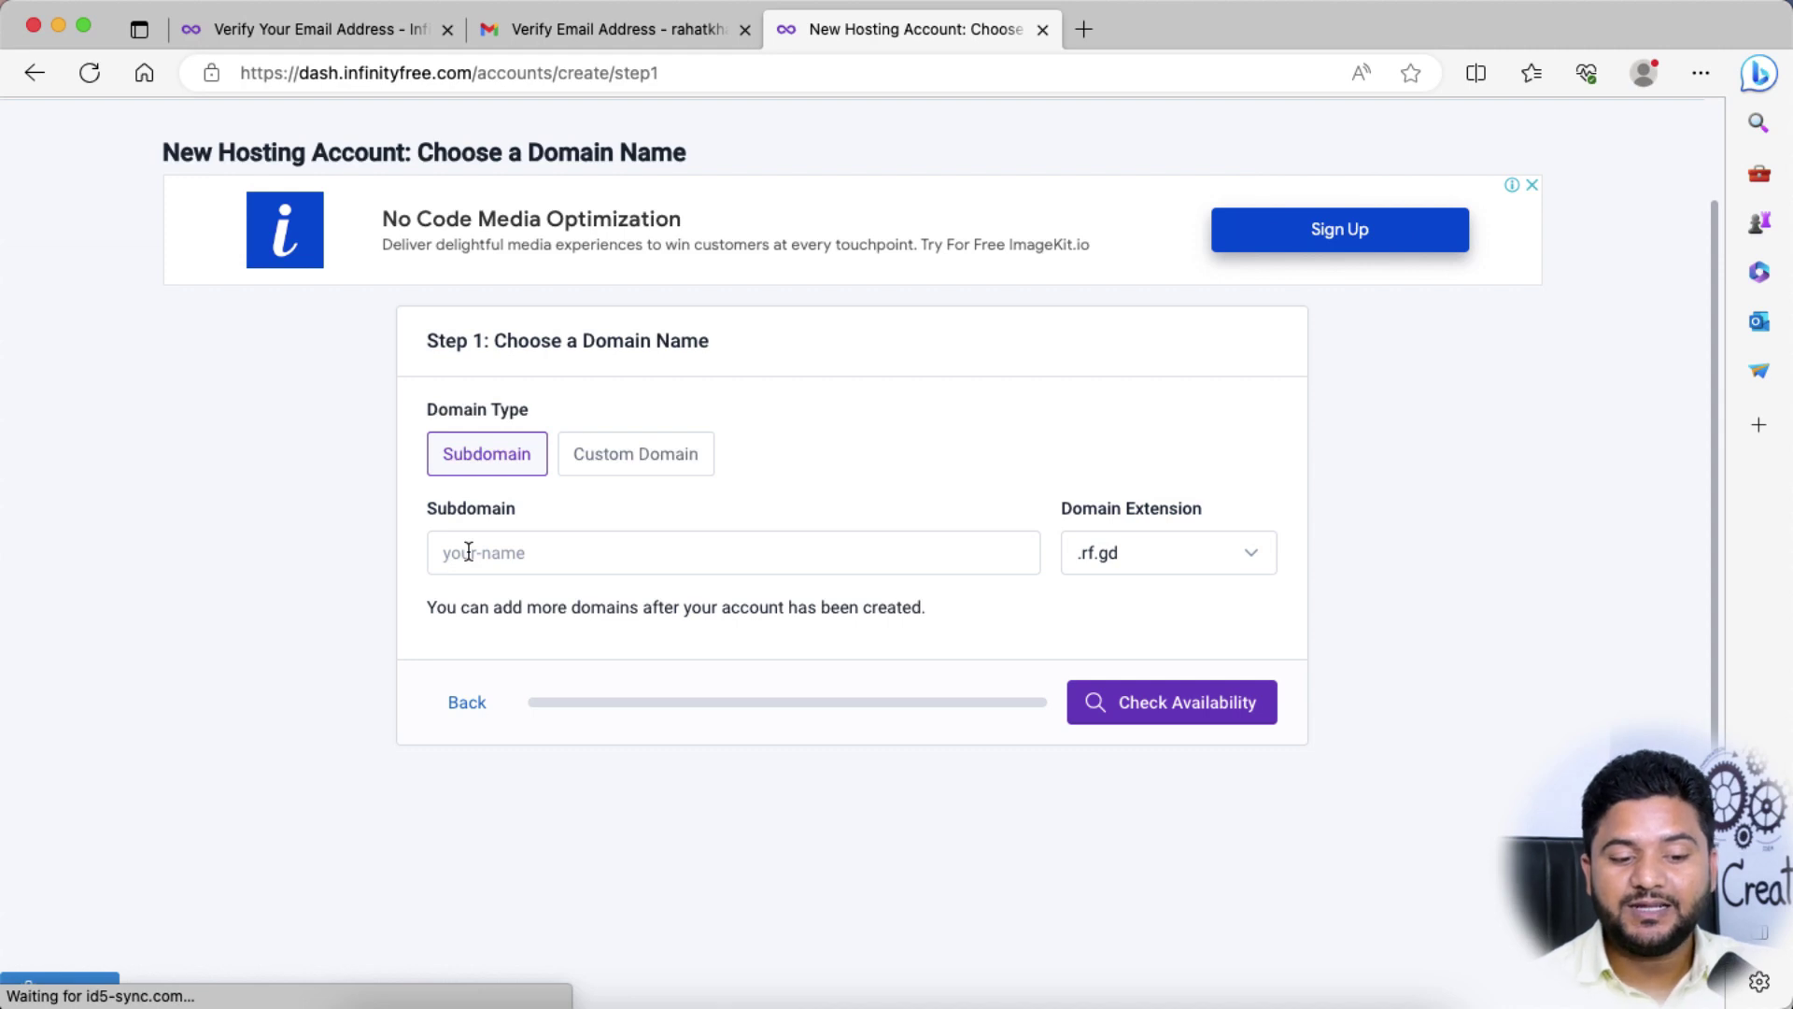
left_click(645, 458)
left_click(464, 671)
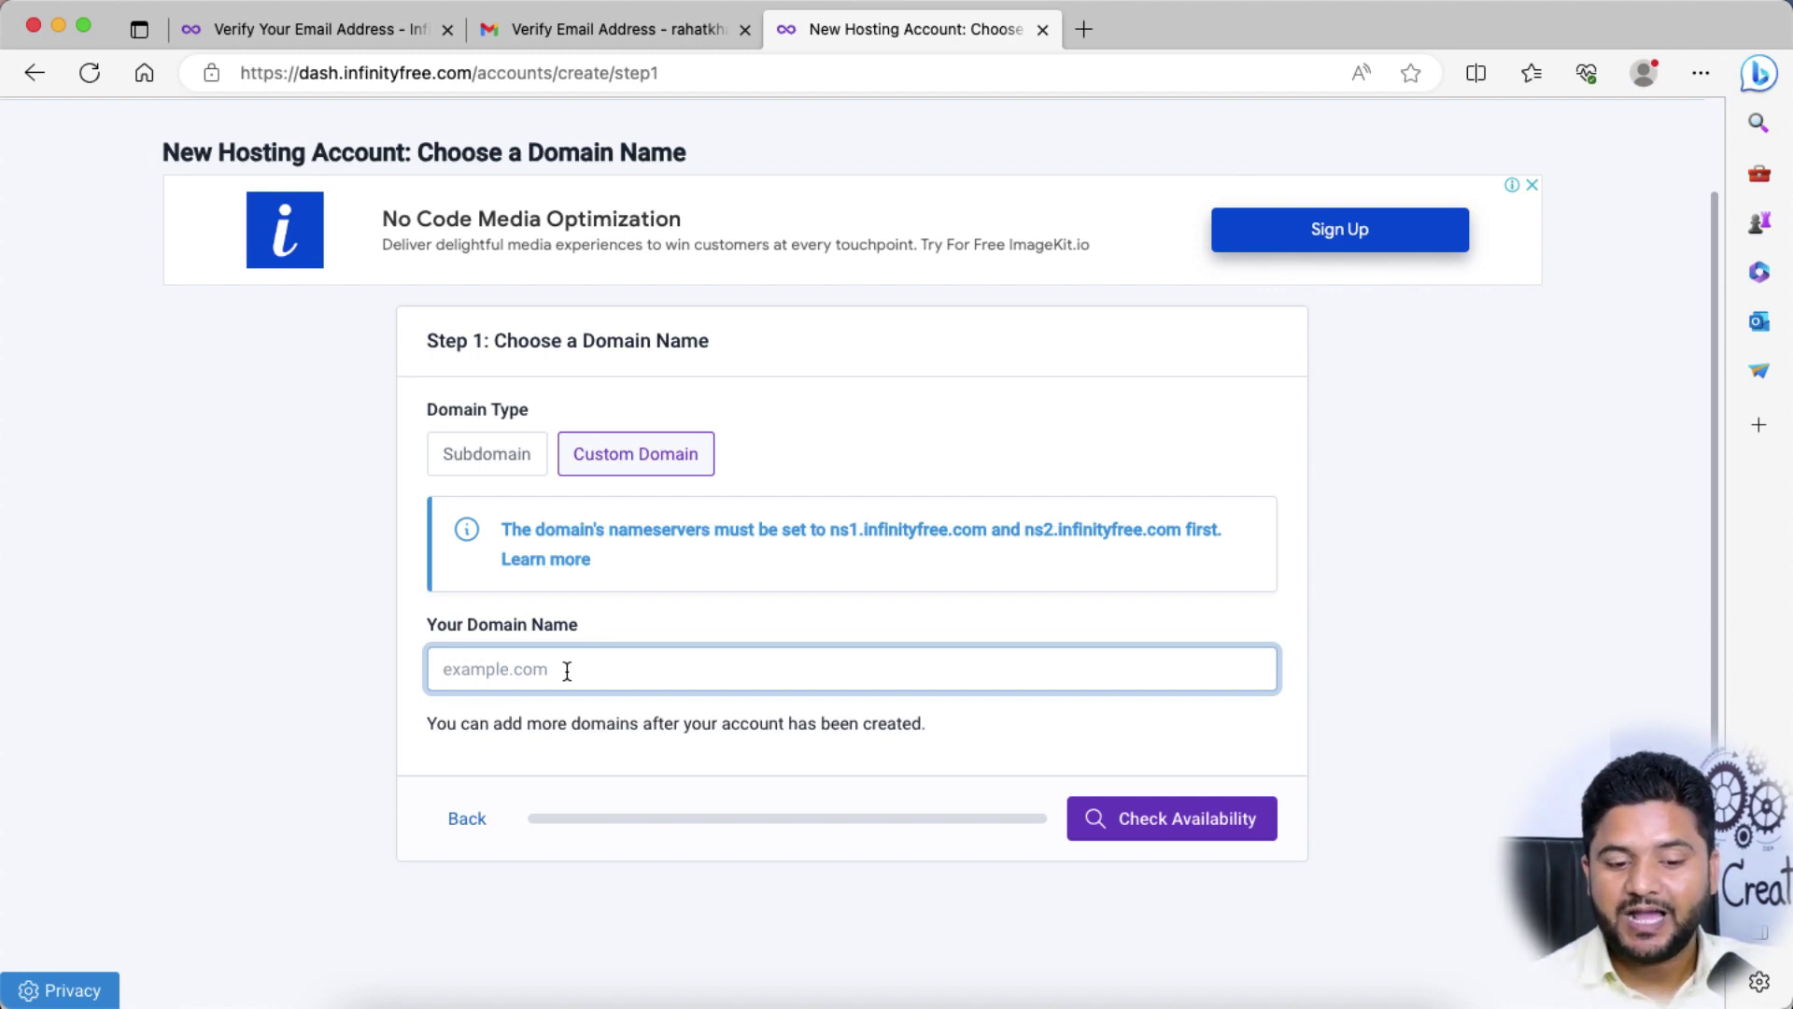
left_click(830, 530)
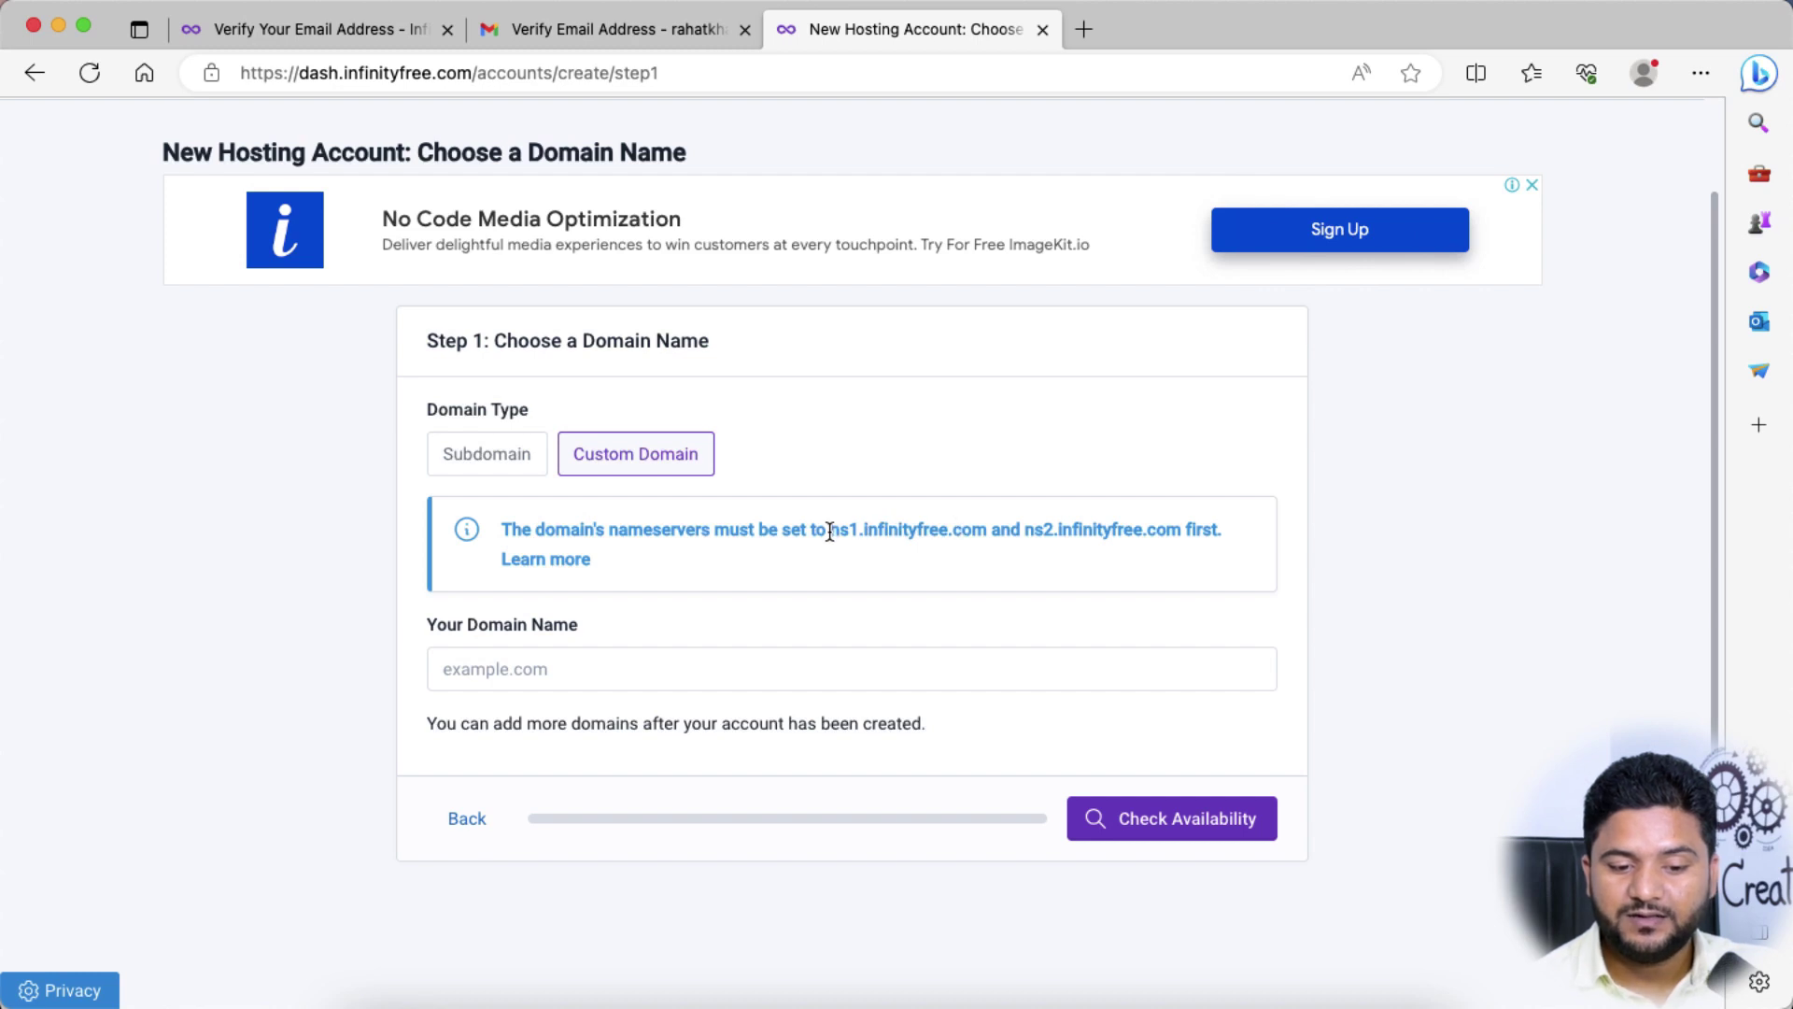
left_click_drag(830, 529, 995, 529)
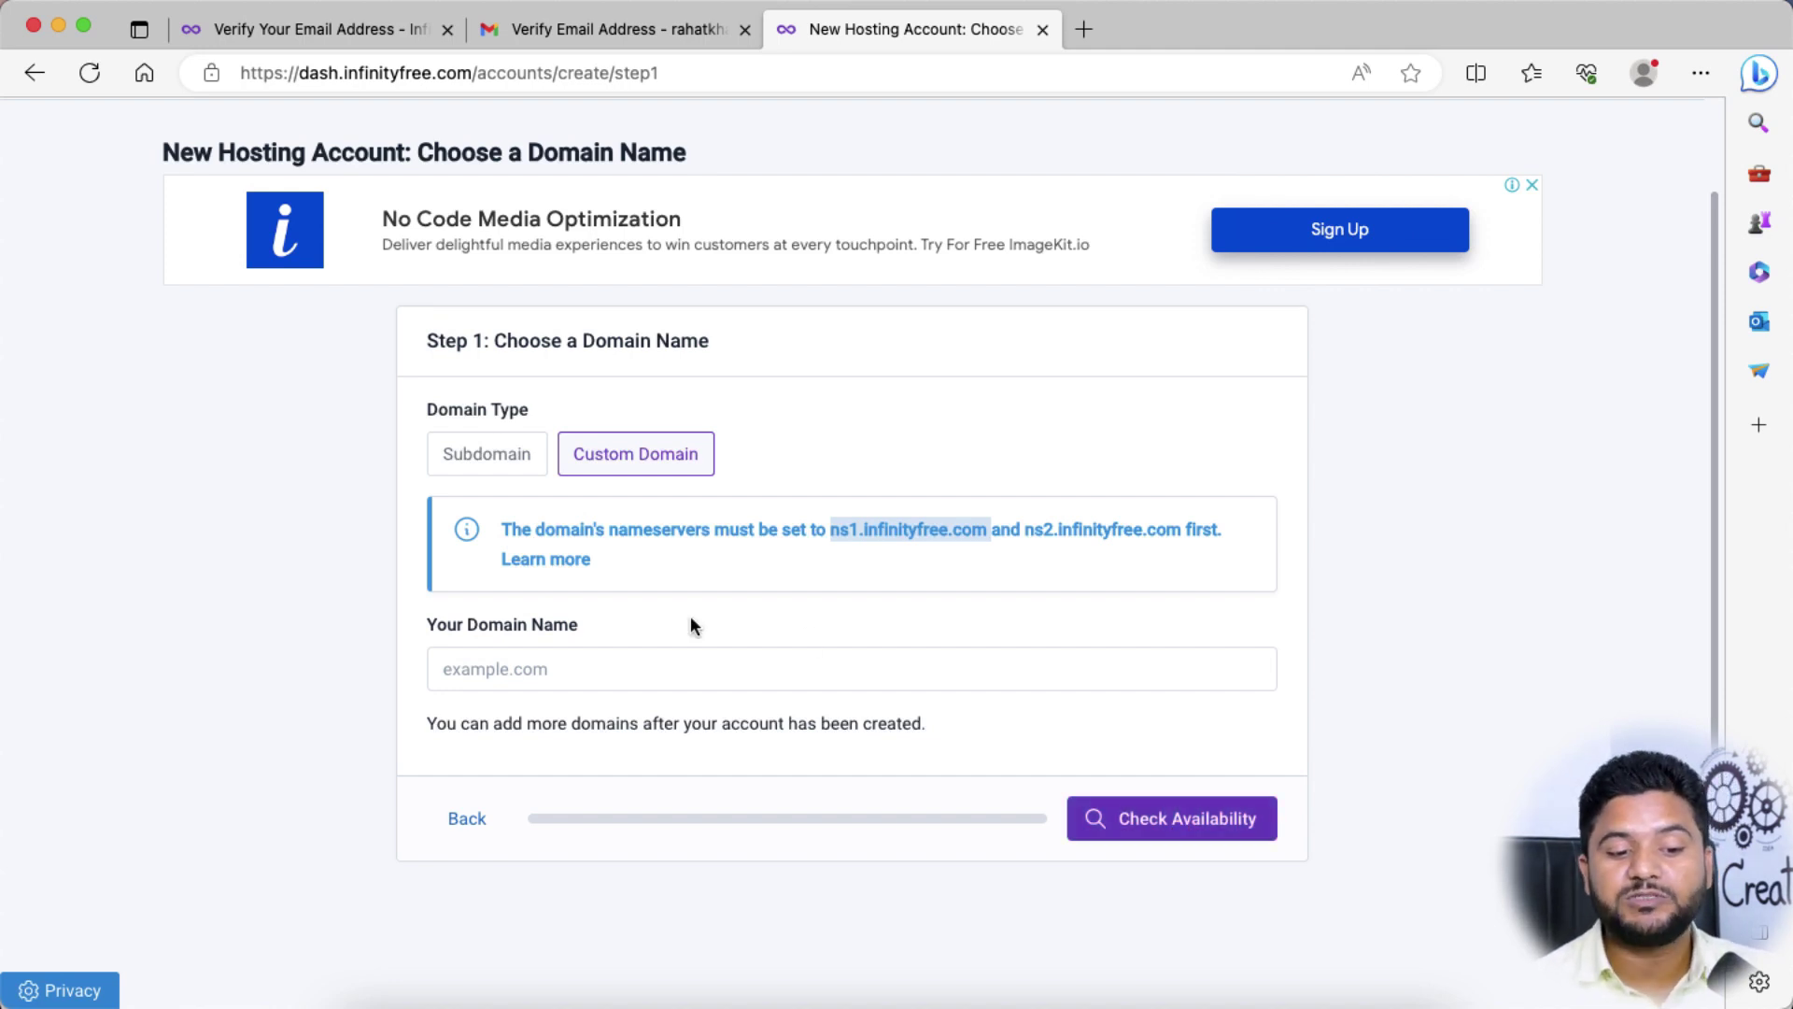
left_click(474, 452)
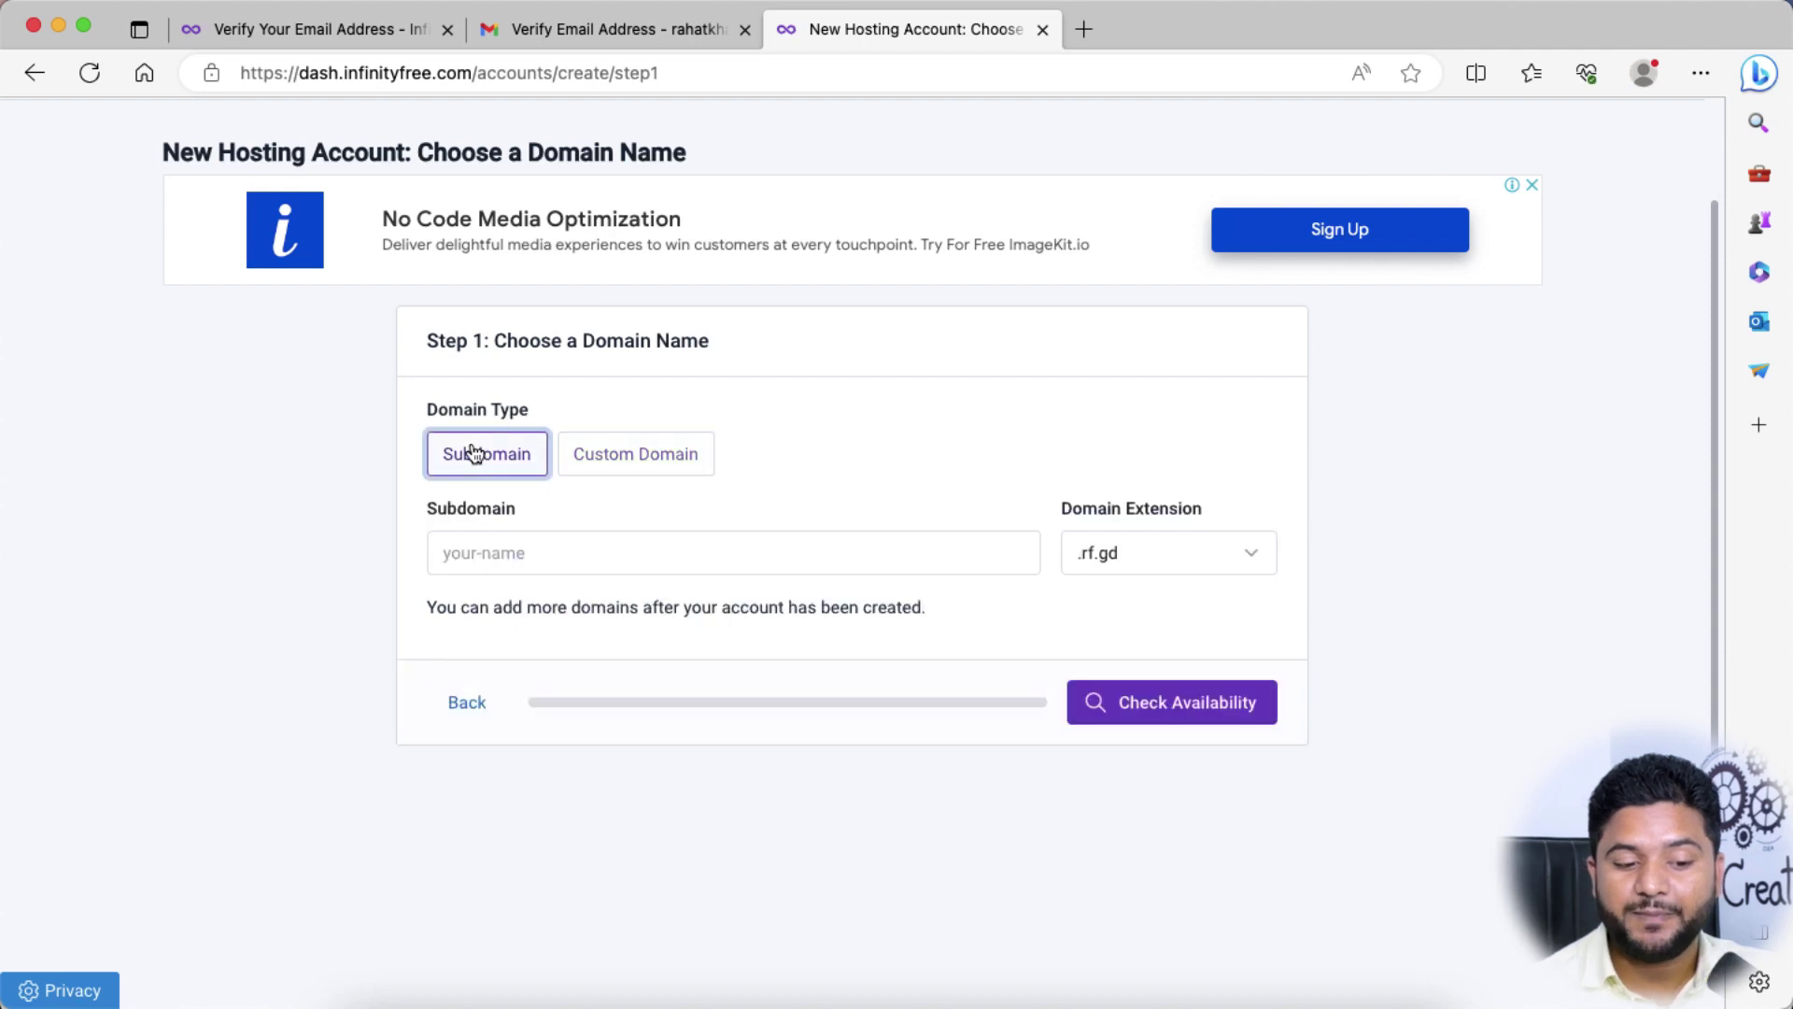
- Enter the subdomain rahatfashion with the .free.nf extension and check its availability
left_click(490, 552)
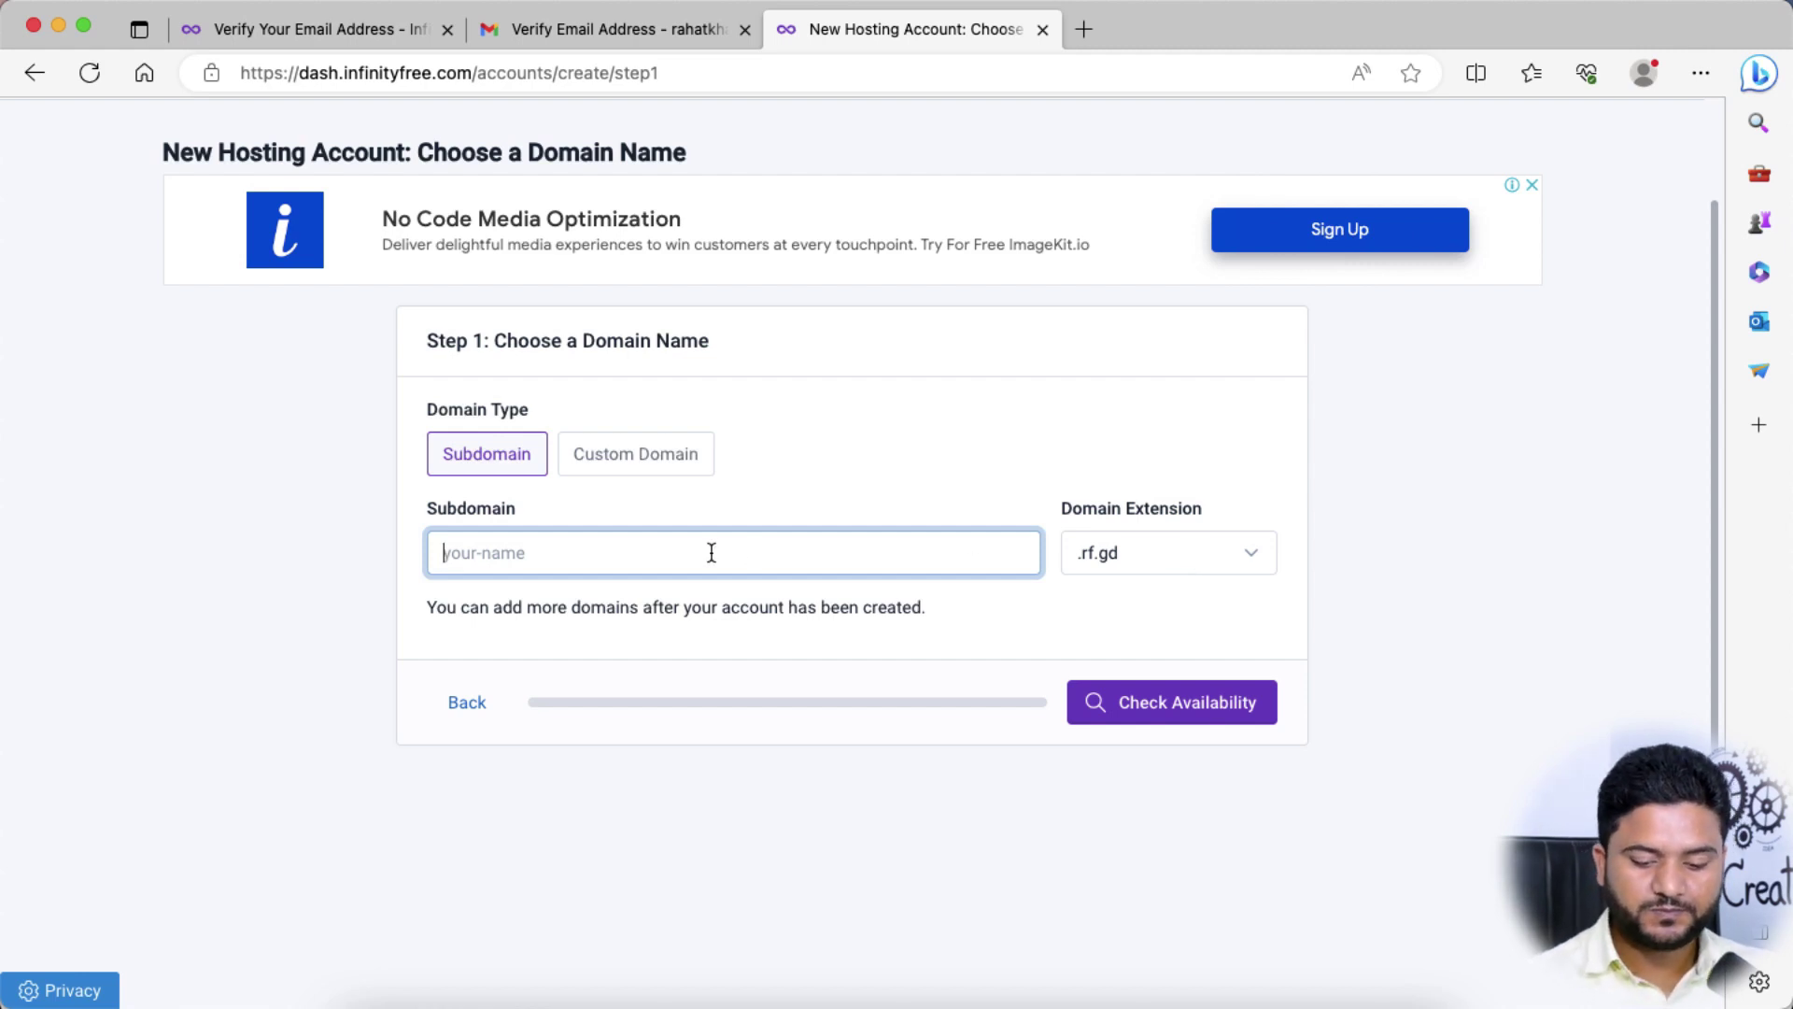
type("rah")
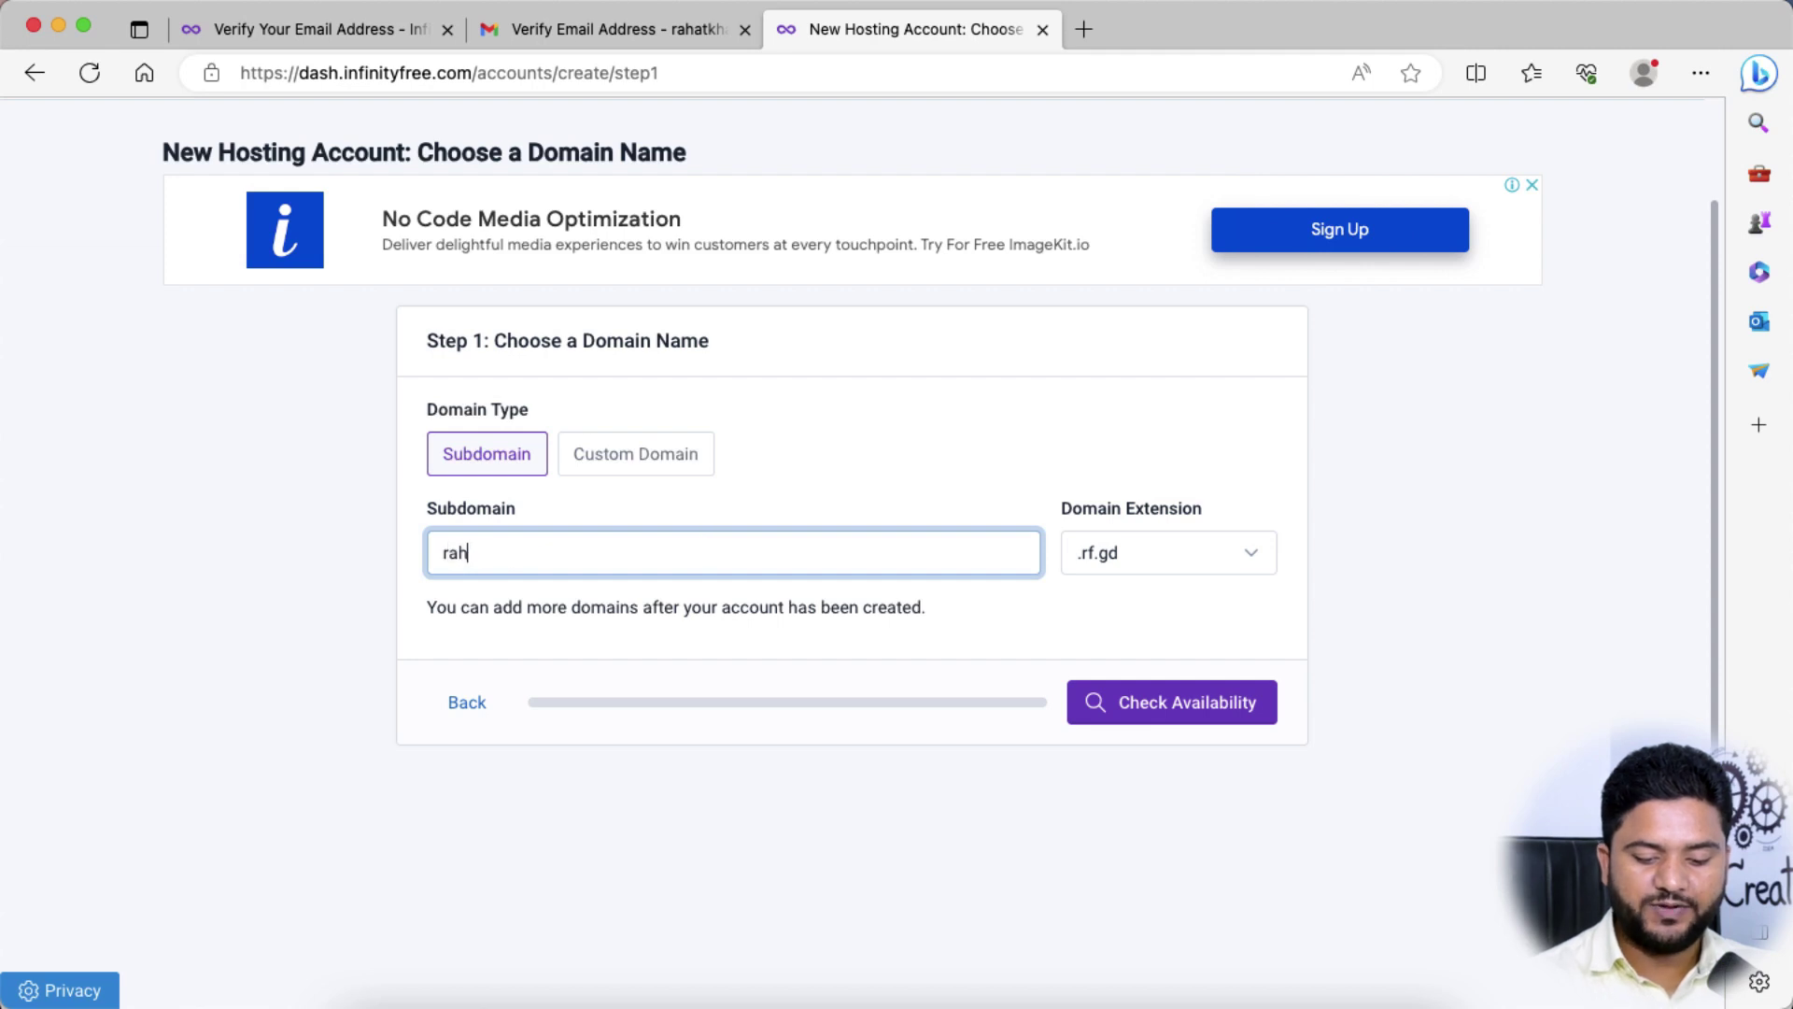
type("atfashion")
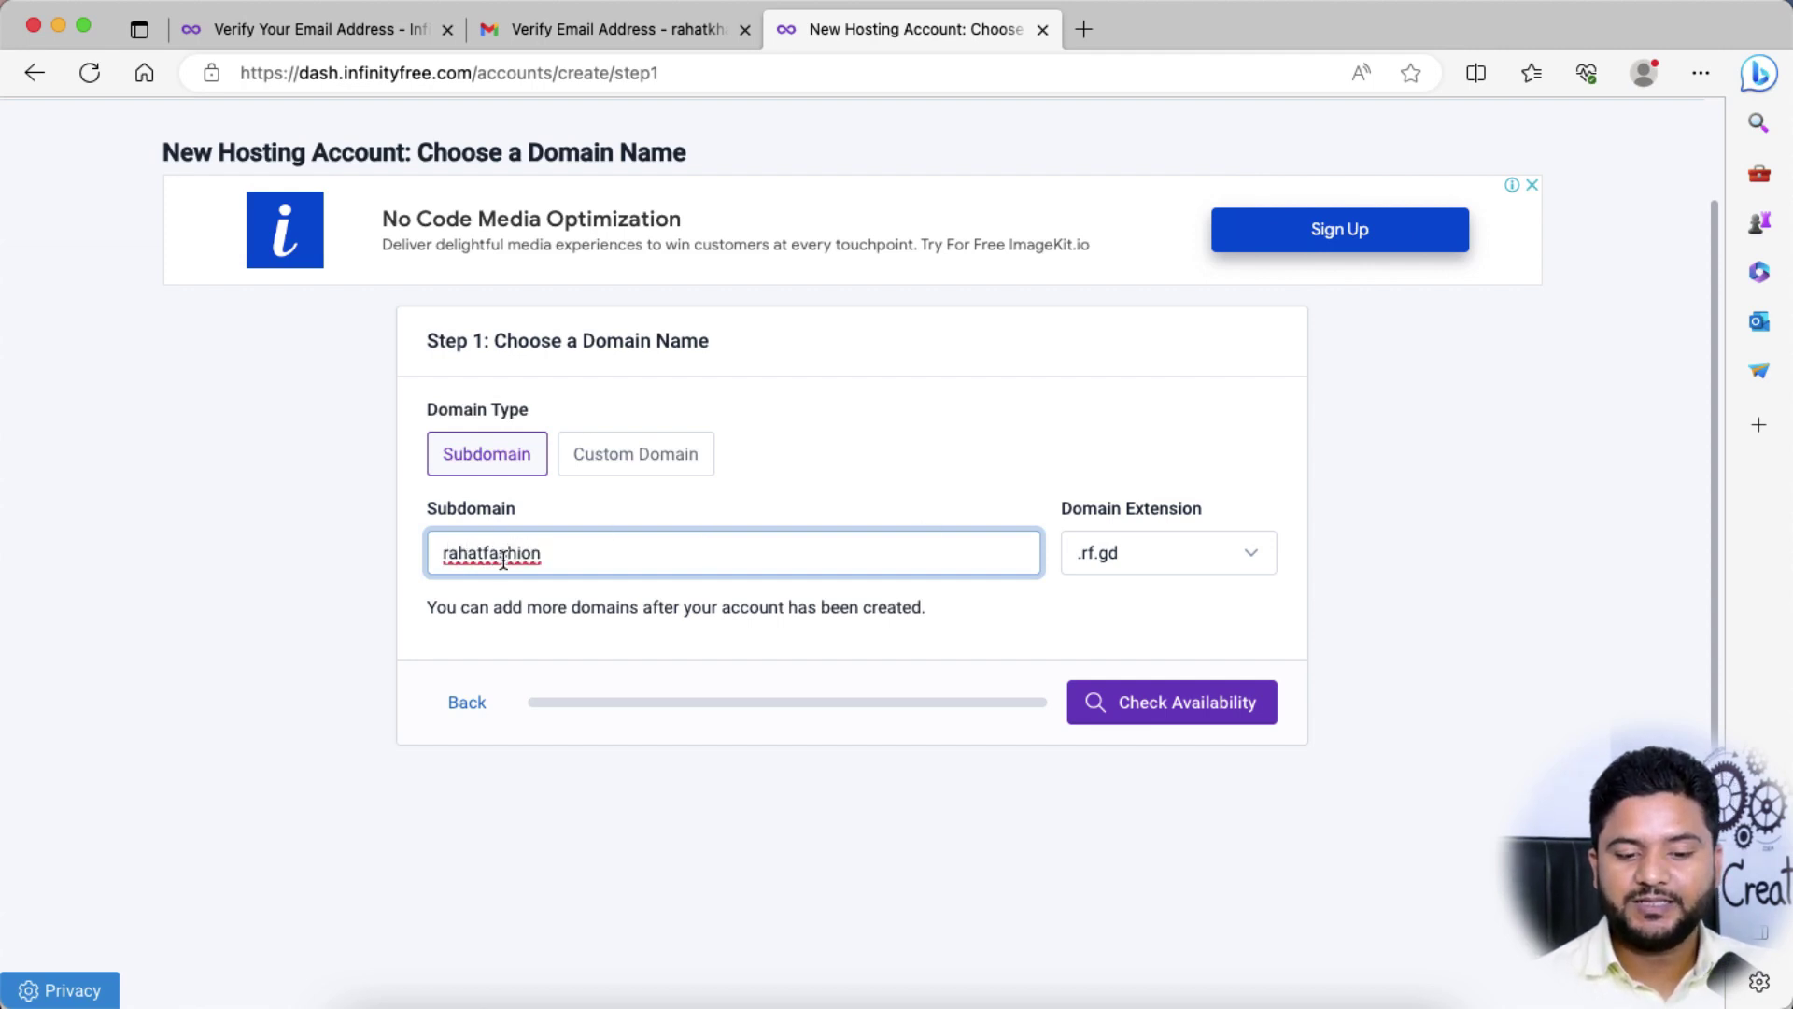
left_click(1169, 549)
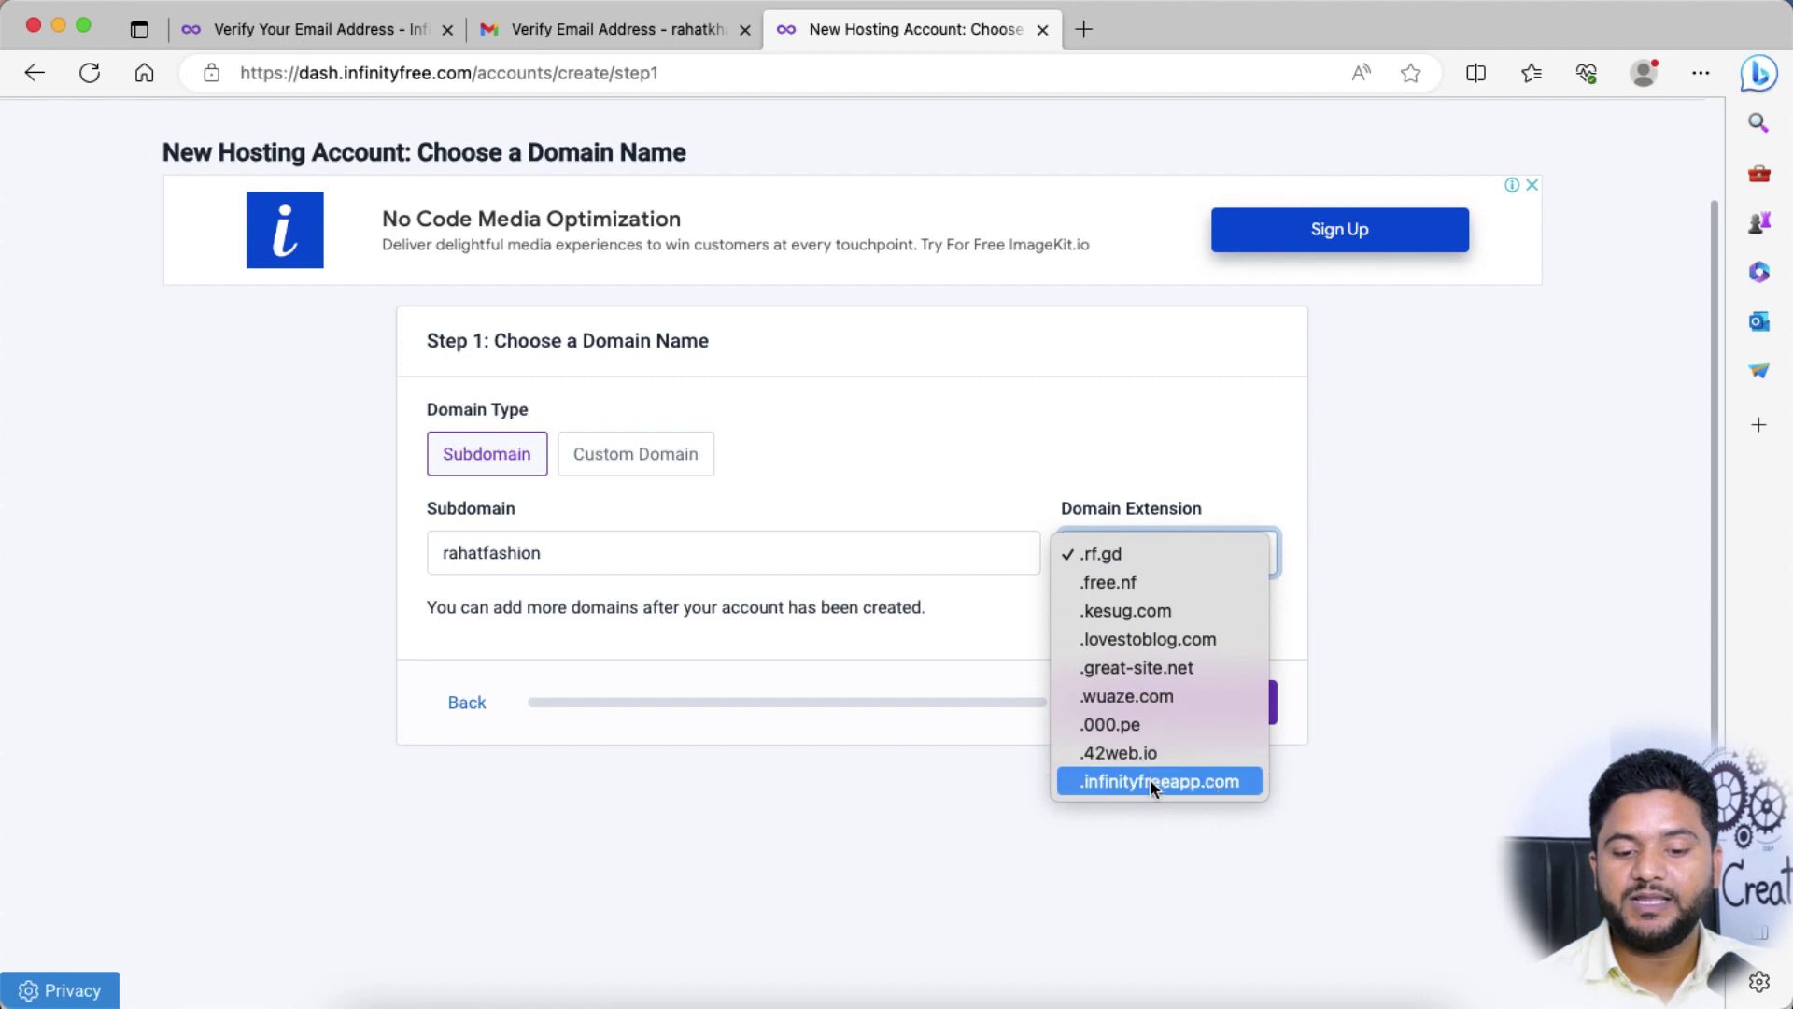
left_click(1154, 587)
left_click(1171, 707)
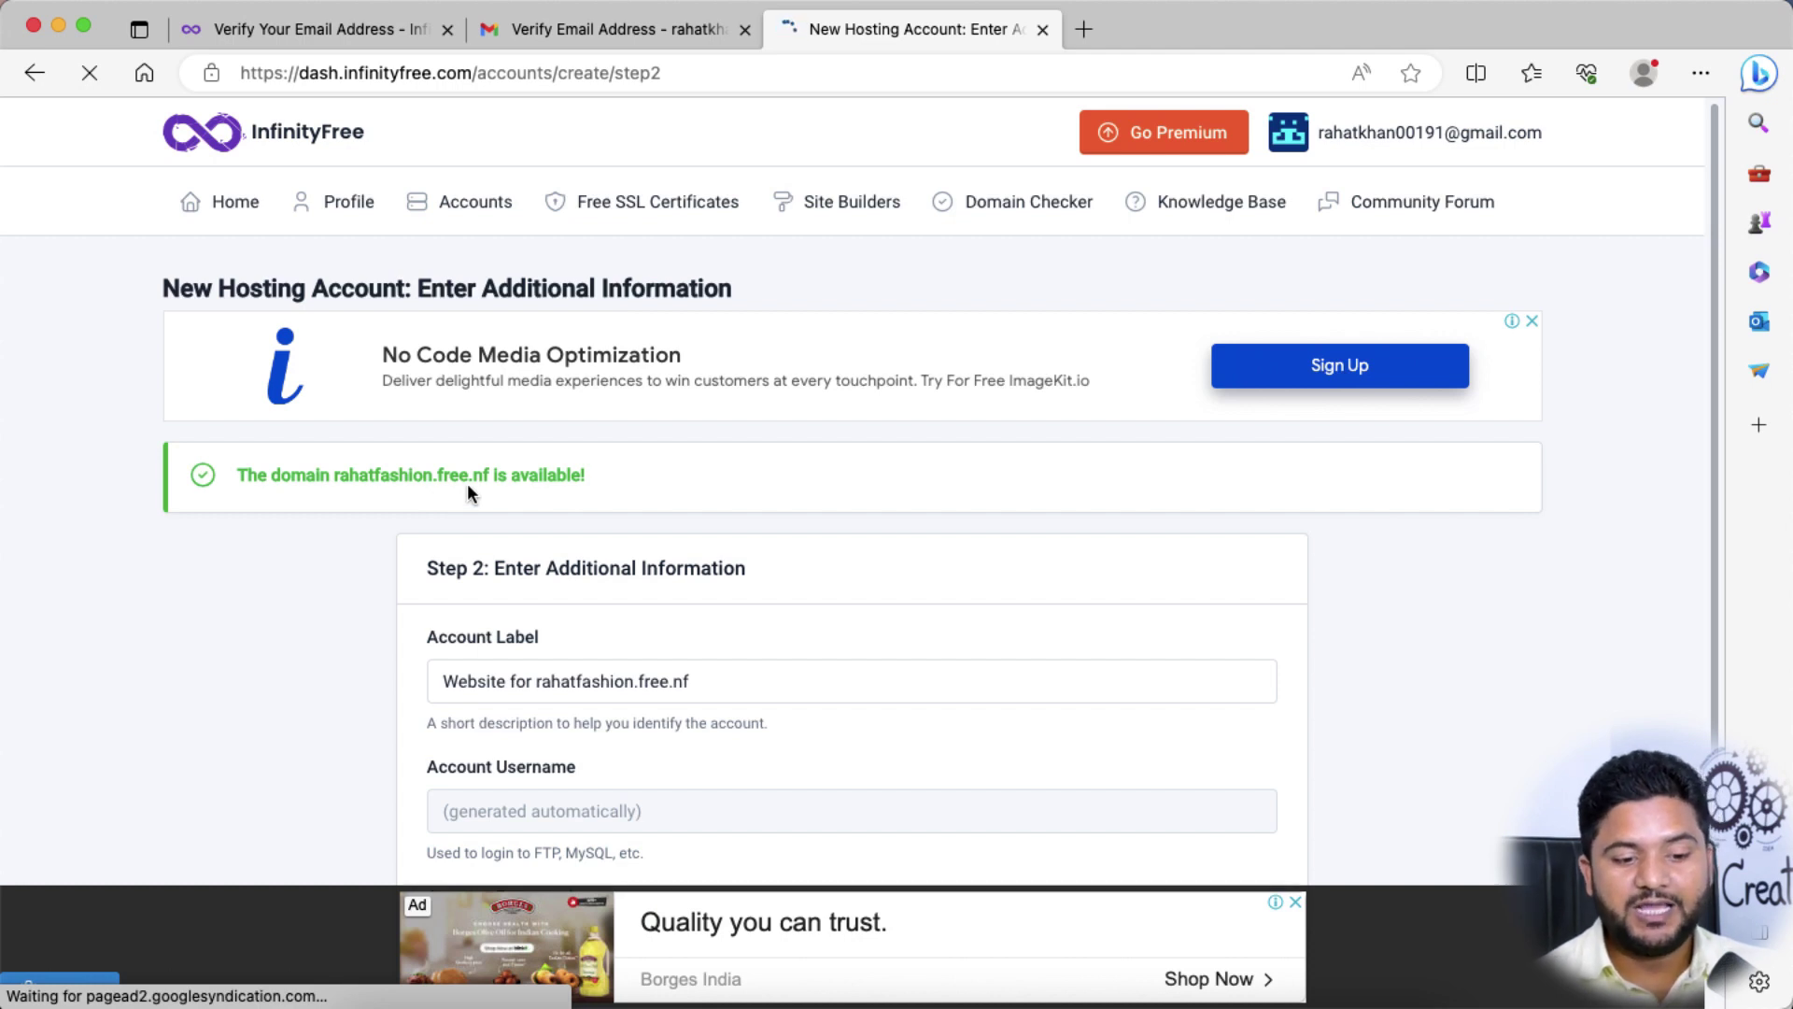
- Shorten the account label of the new hosting account to rahatfashion.free.nf
scroll(623, 510, "down", 3)
scroll(624, 510, "down", 1)
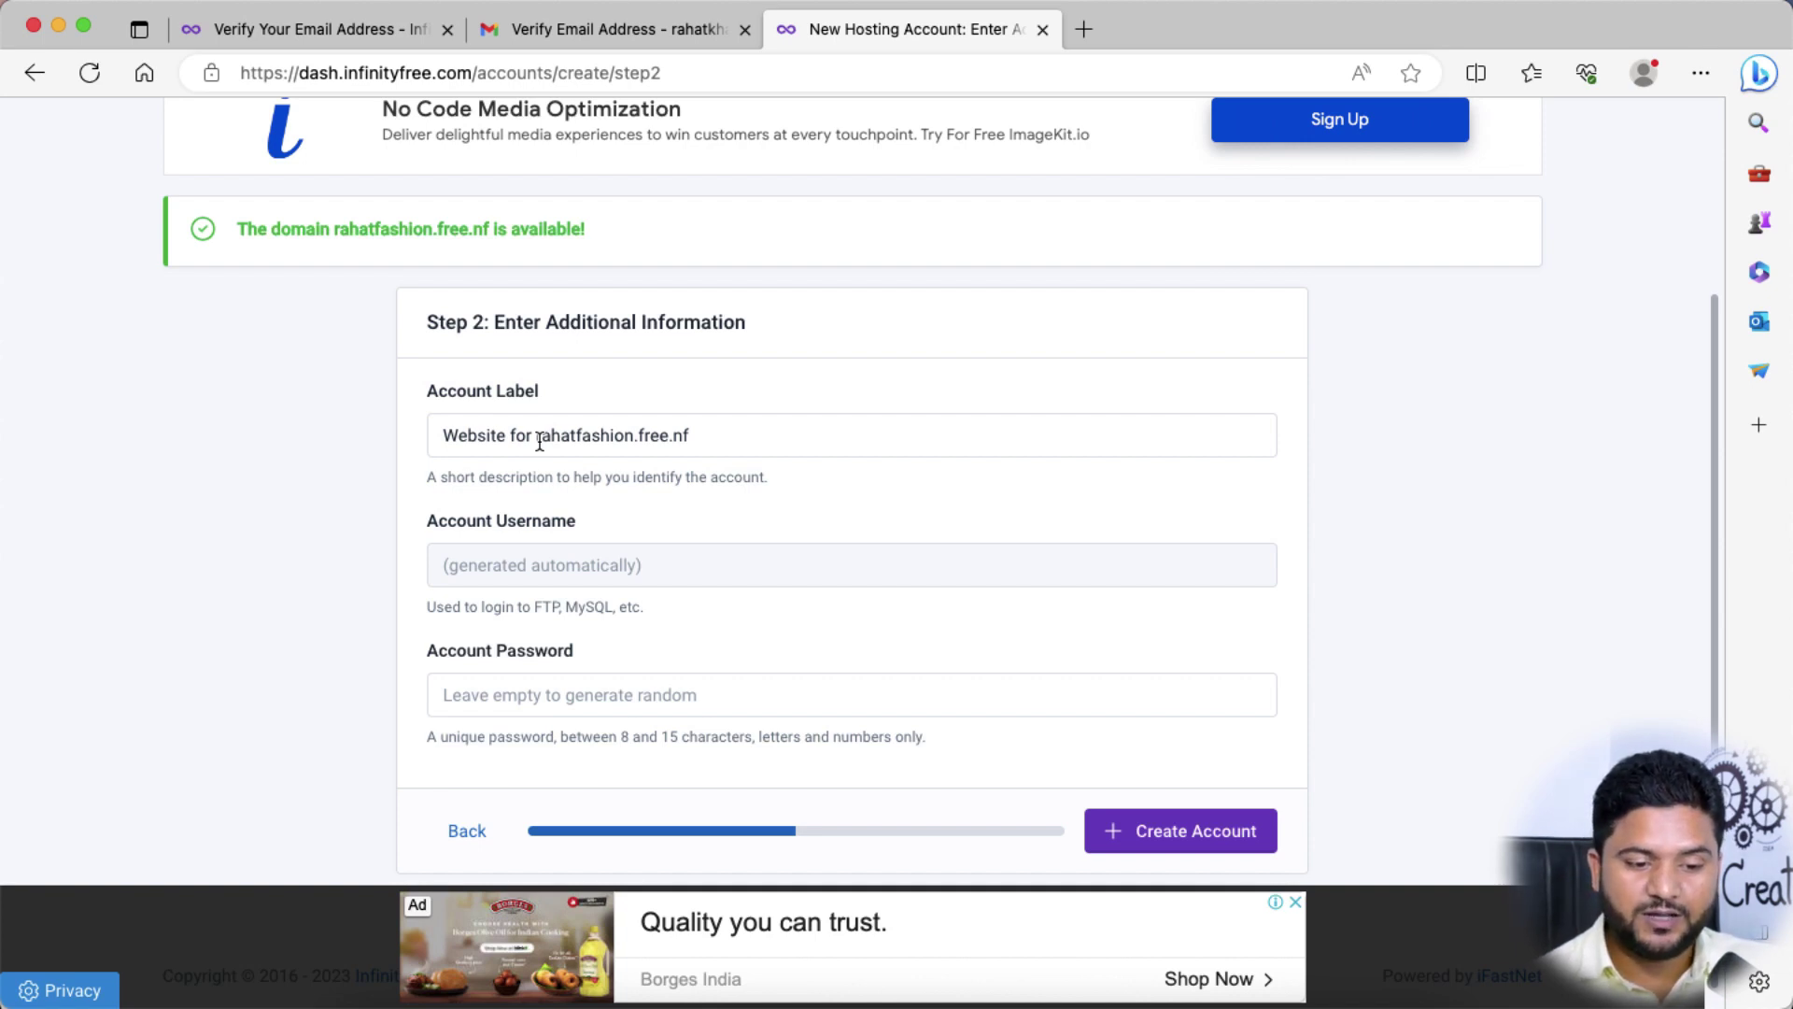
left_click(540, 442)
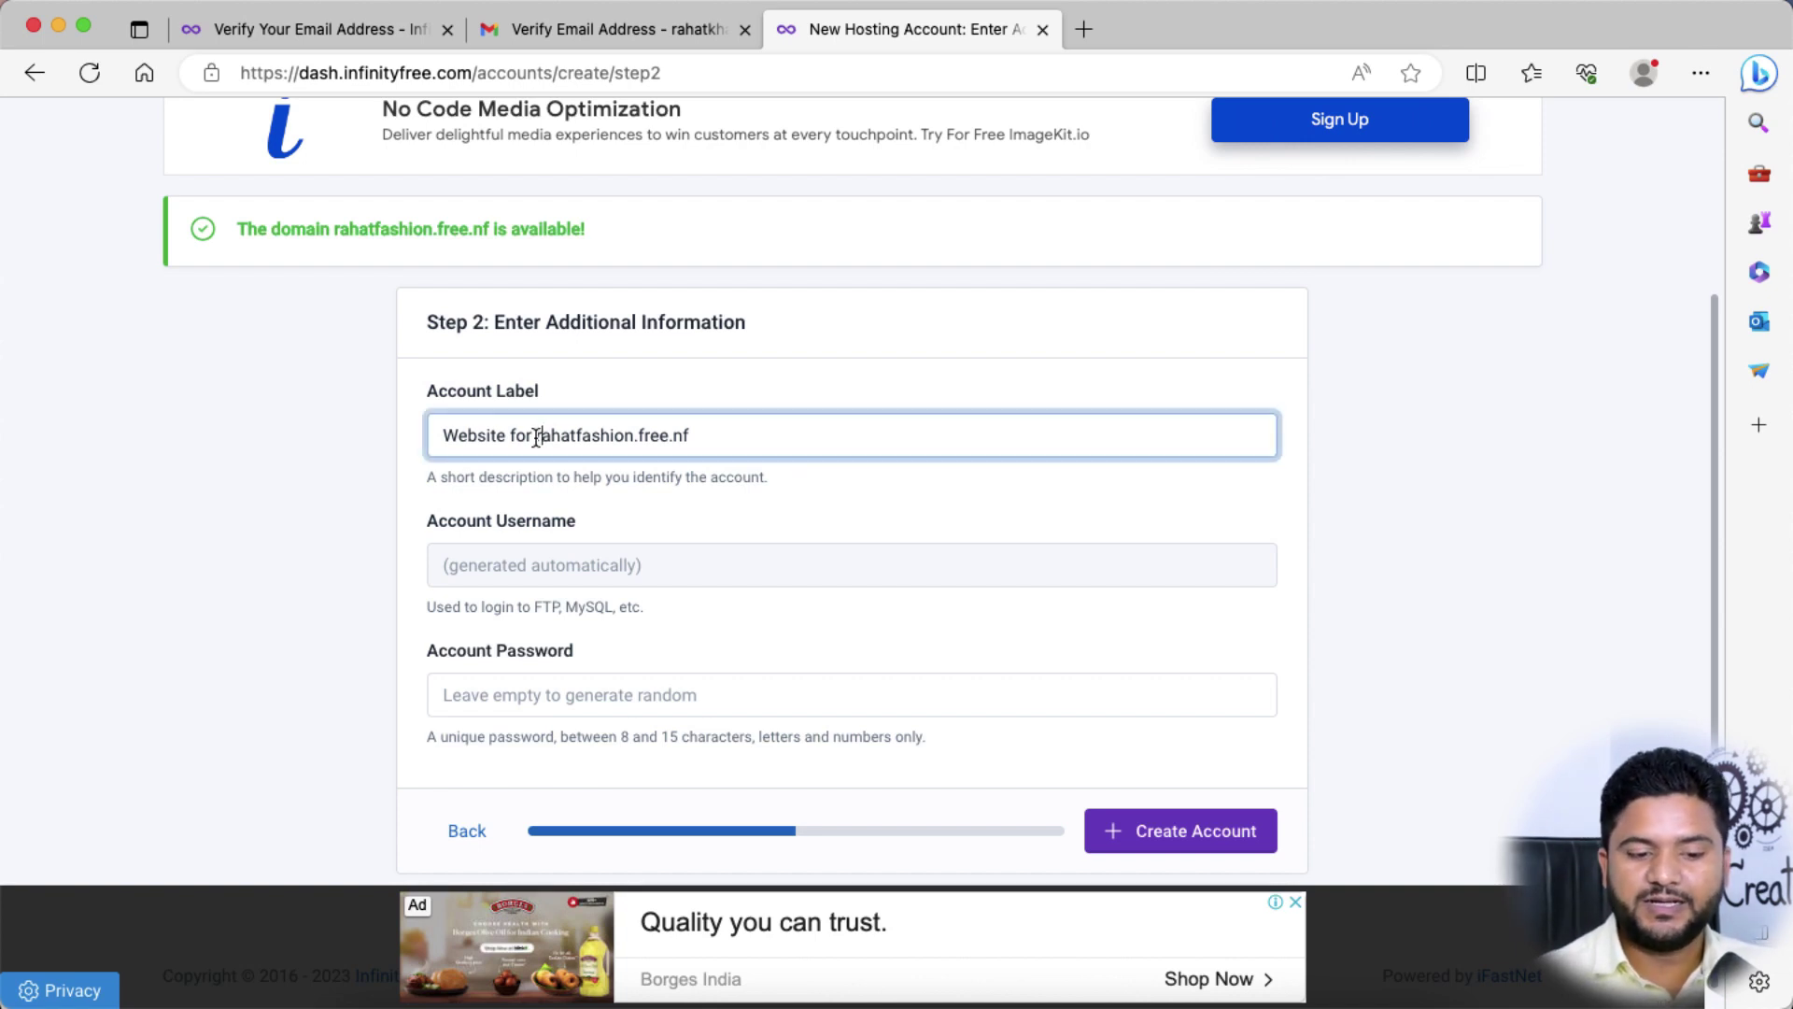
key("super+BackSpace")
scroll(484, 680, "down", 1)
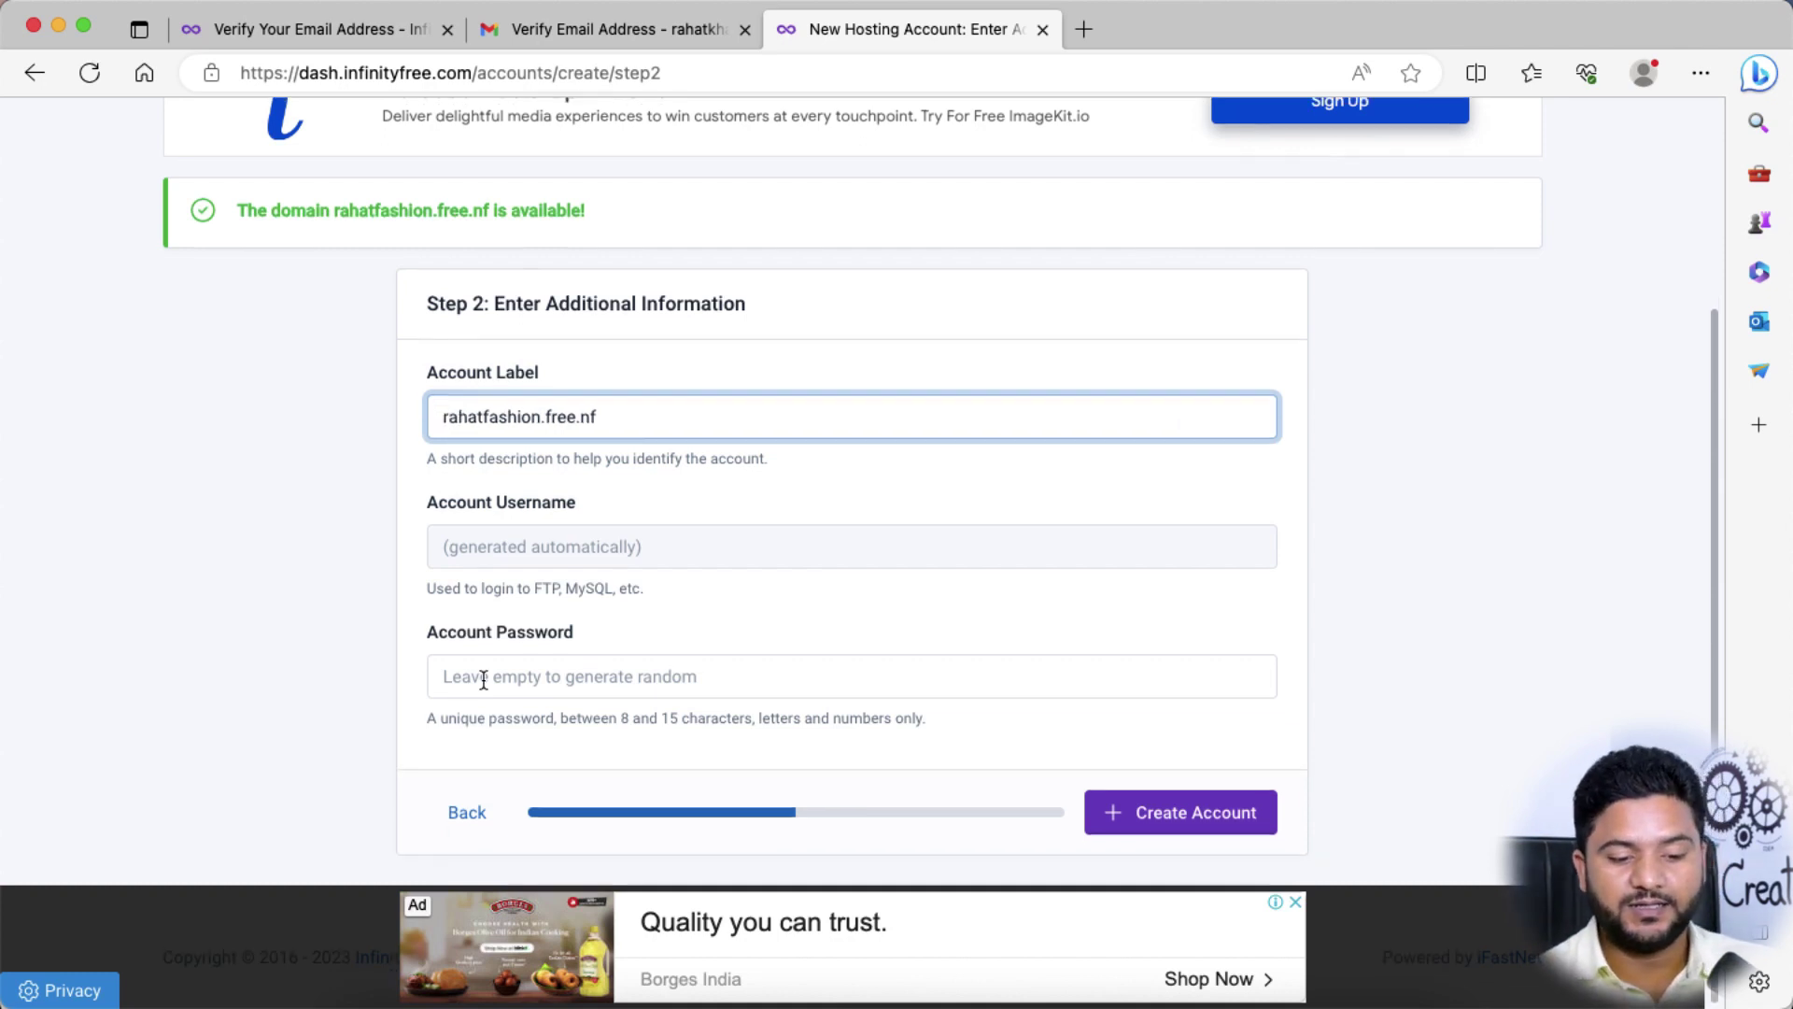
- Fill in the account password and create the hosting account, completing the bridges image check and finishing the setup
left_click(484, 680)
key("Return")
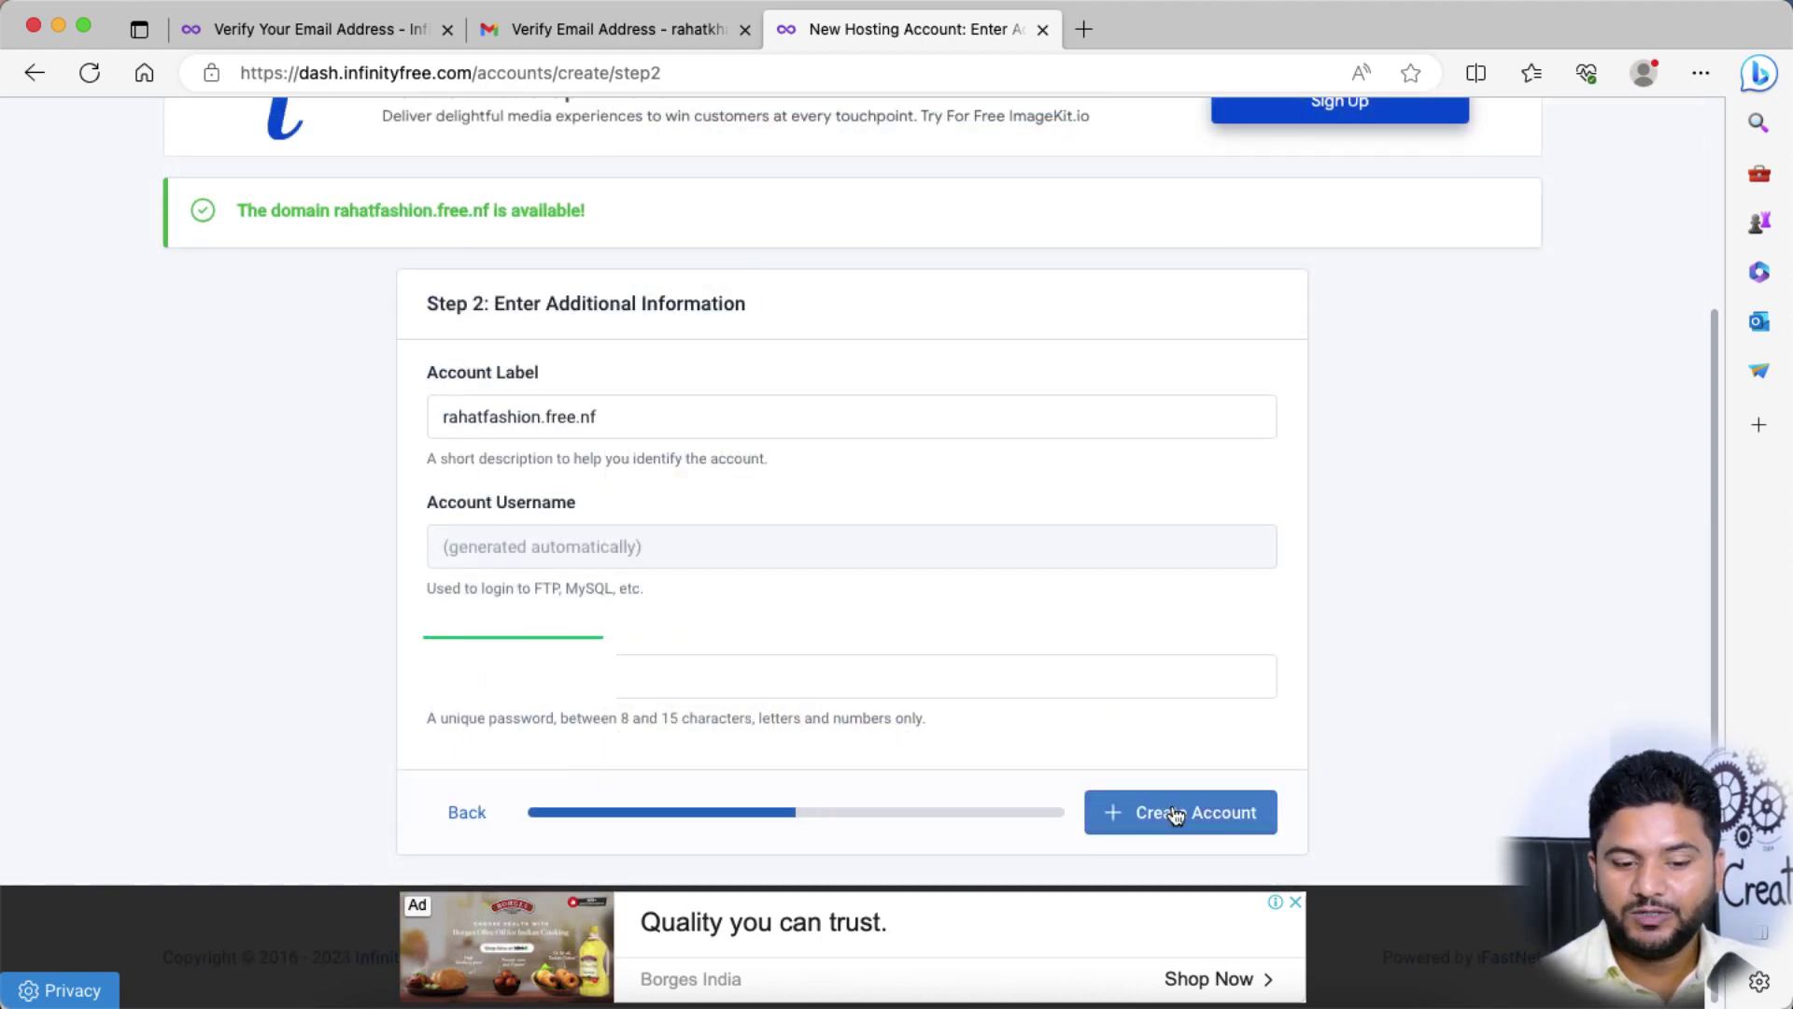
left_click(1175, 811)
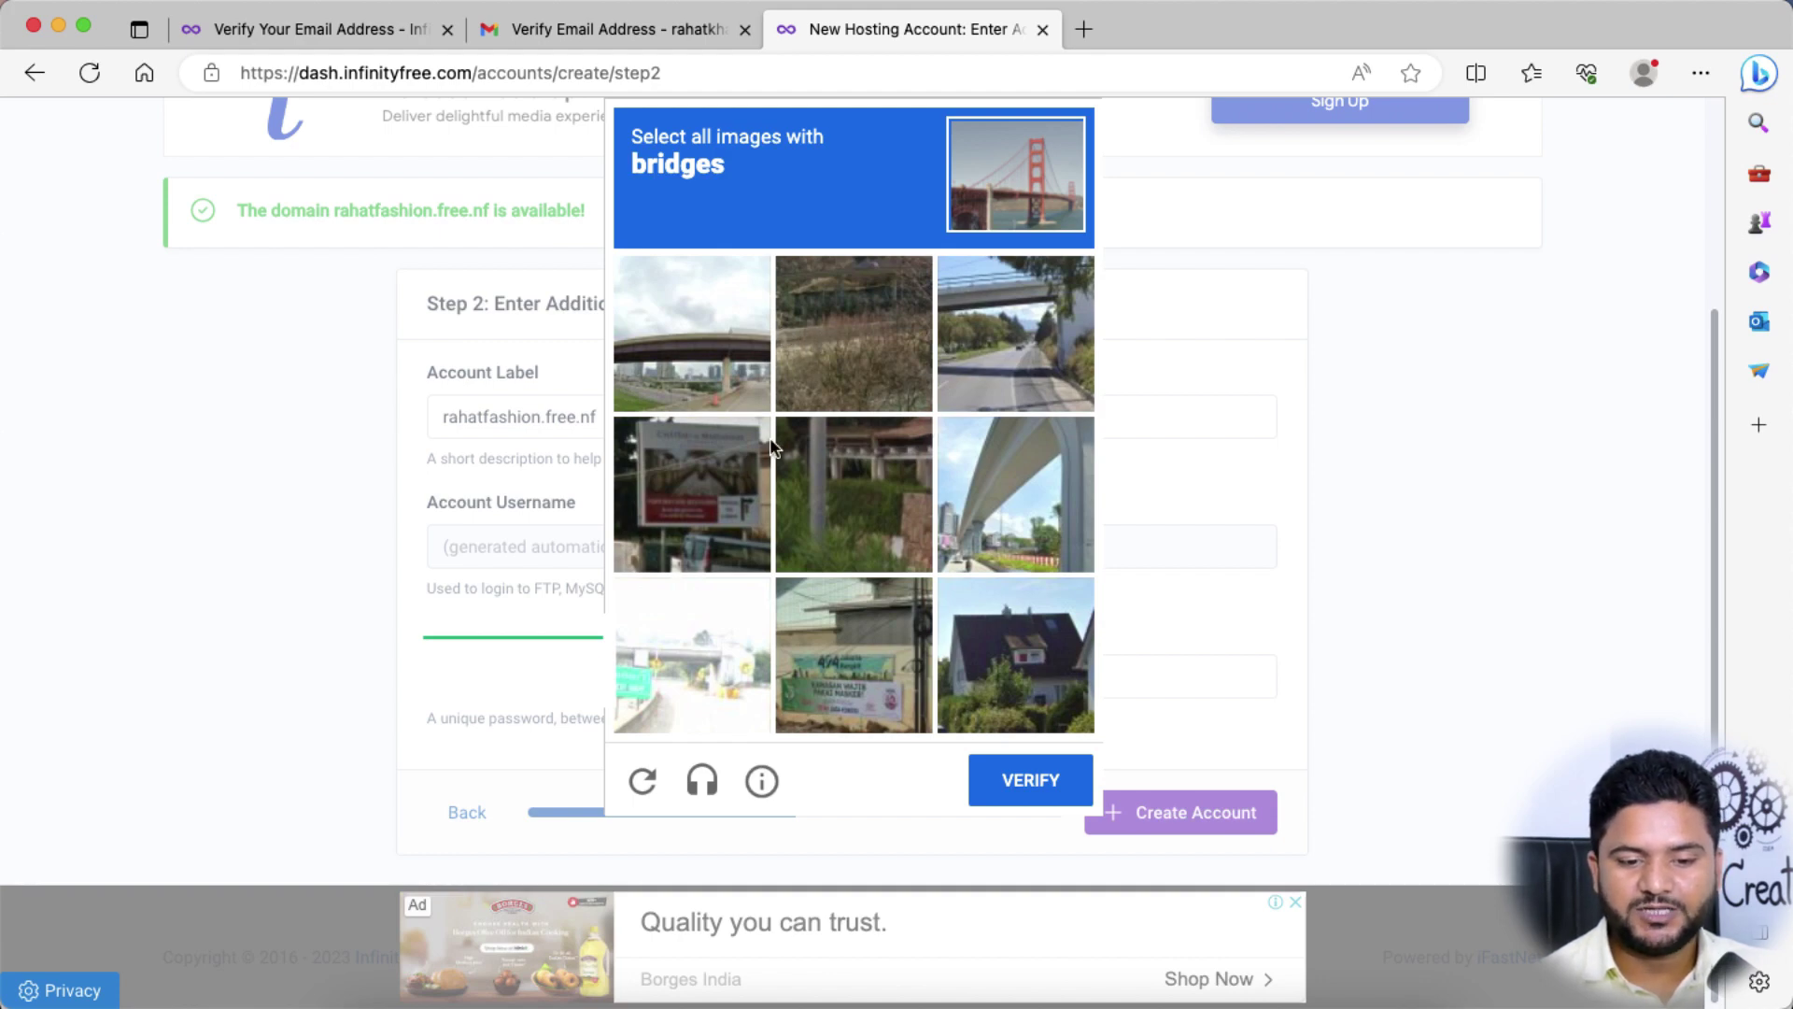
left_click(703, 368)
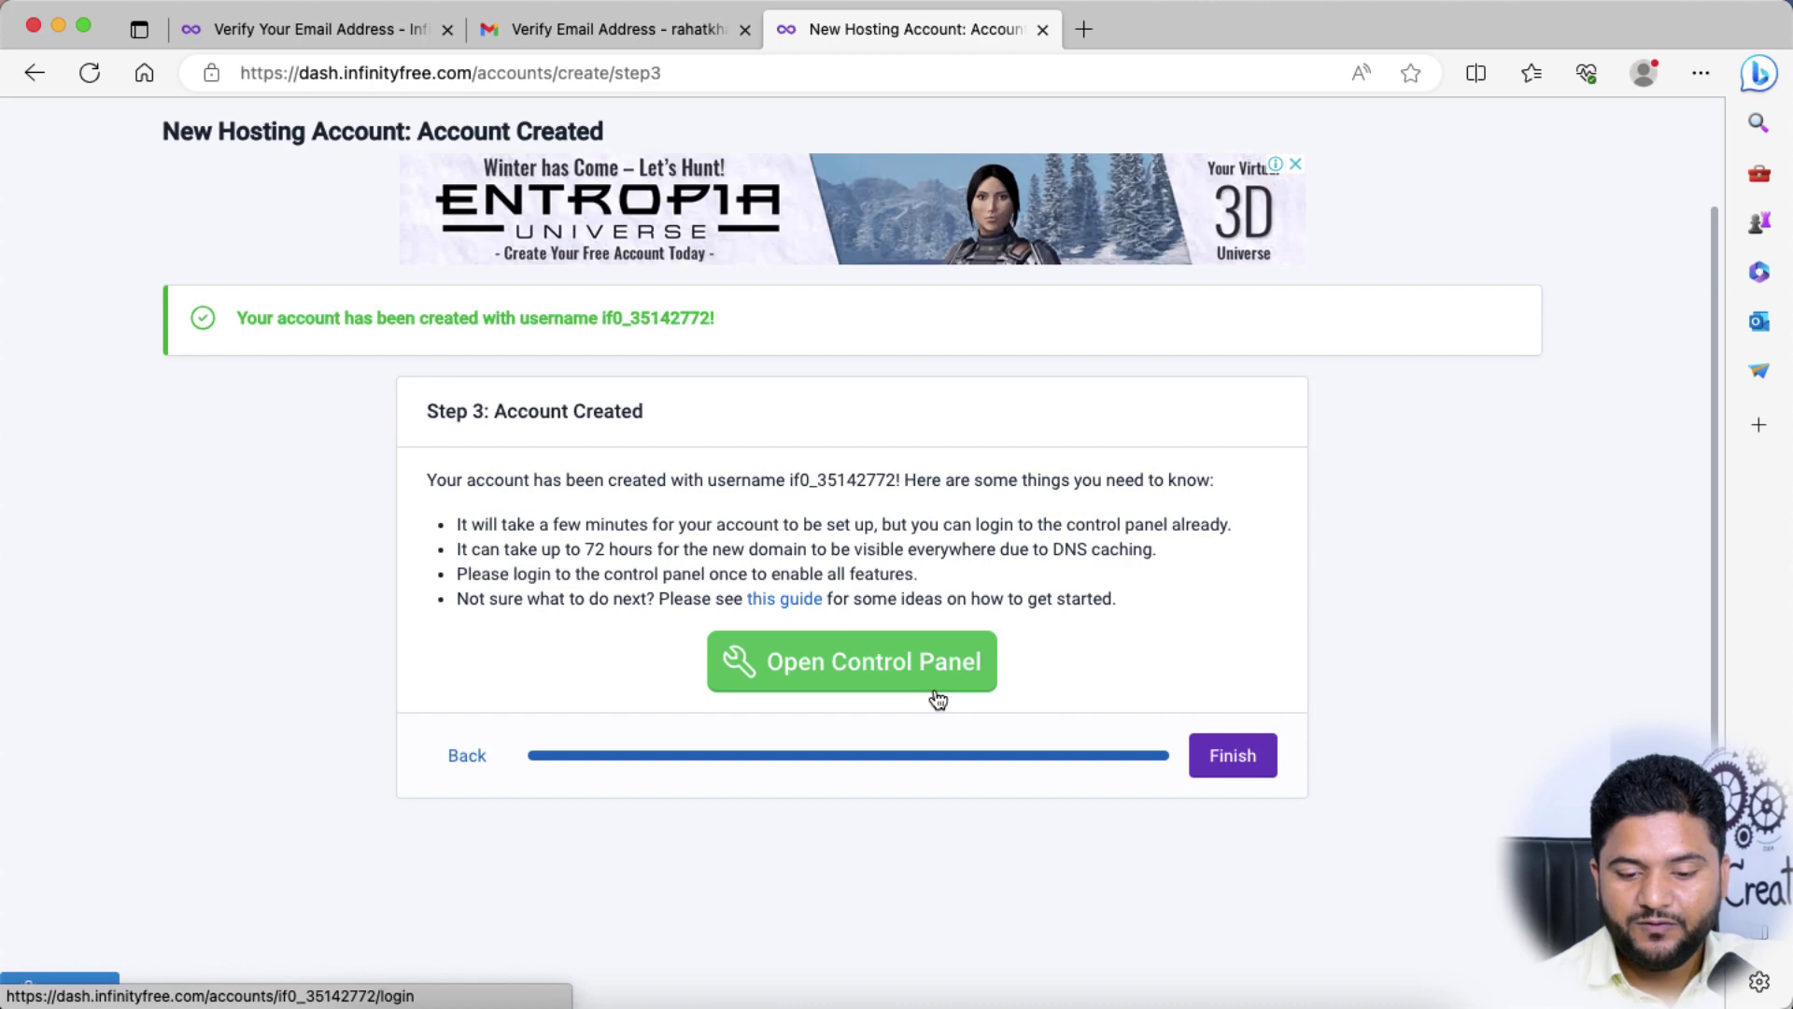
left_click(1233, 755)
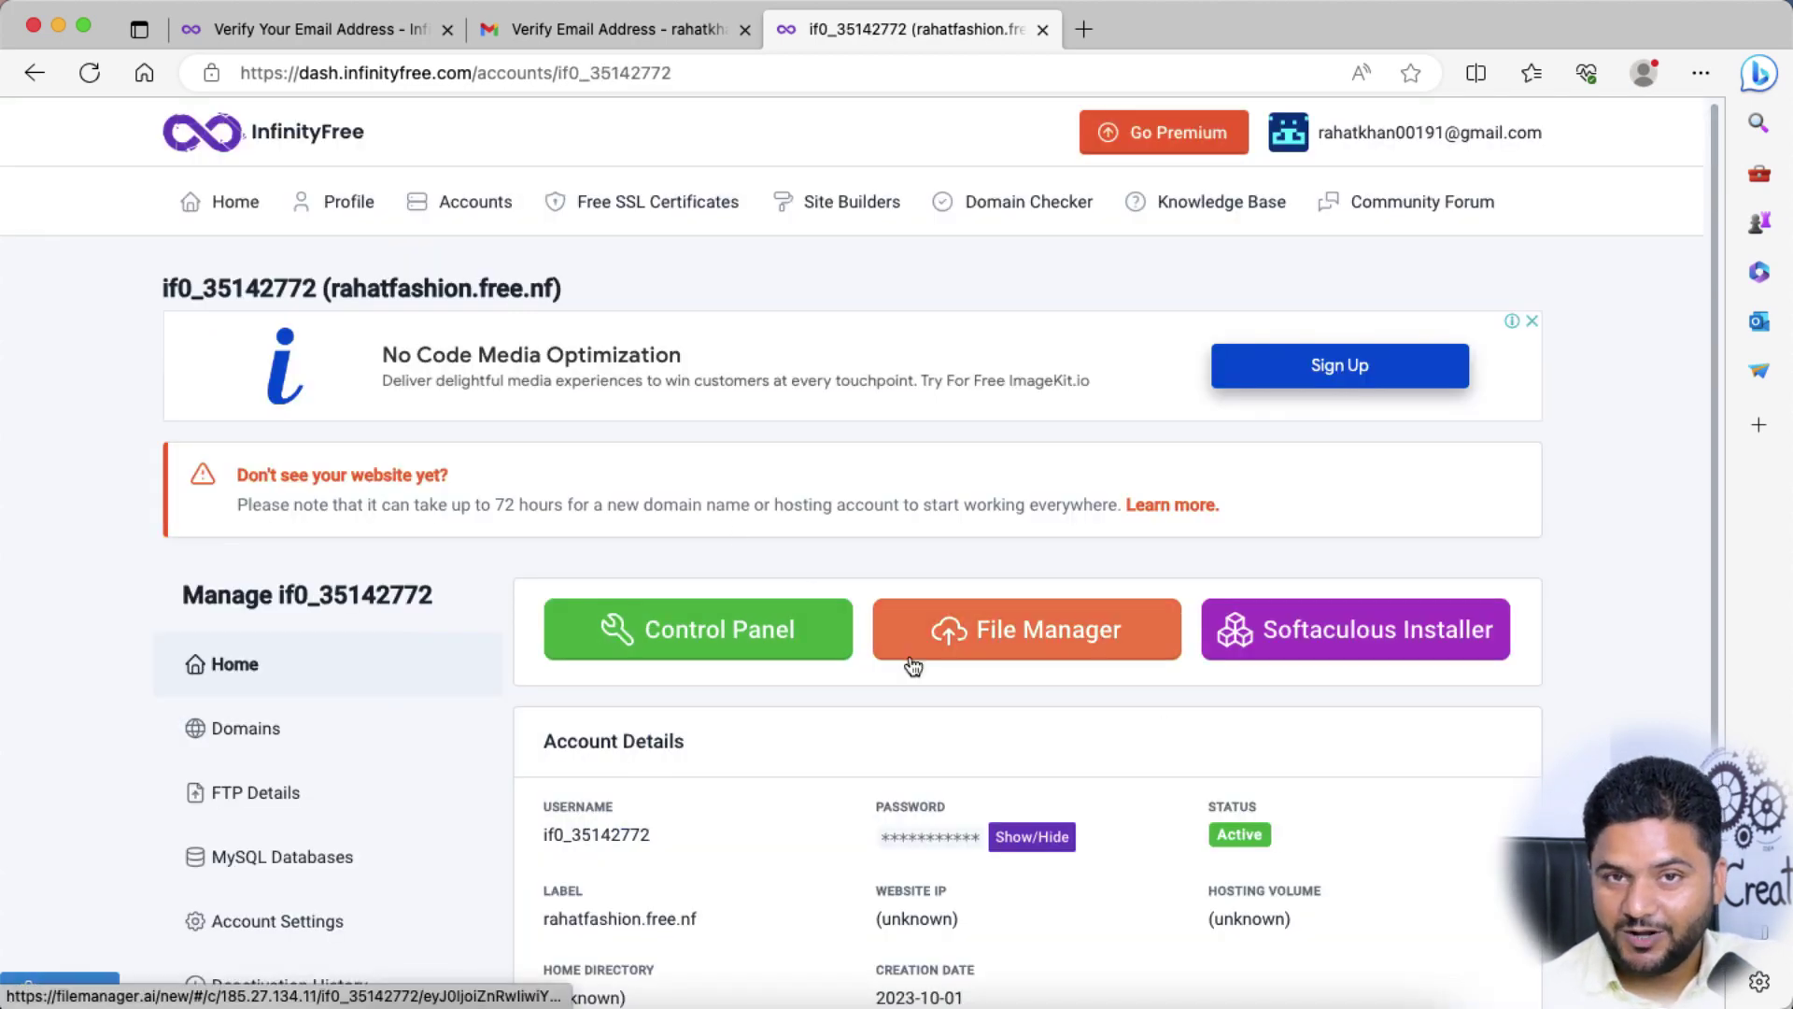
- Open the hosting account's control panel and approve receiving service notification emails
scroll(913, 665, "down", 5)
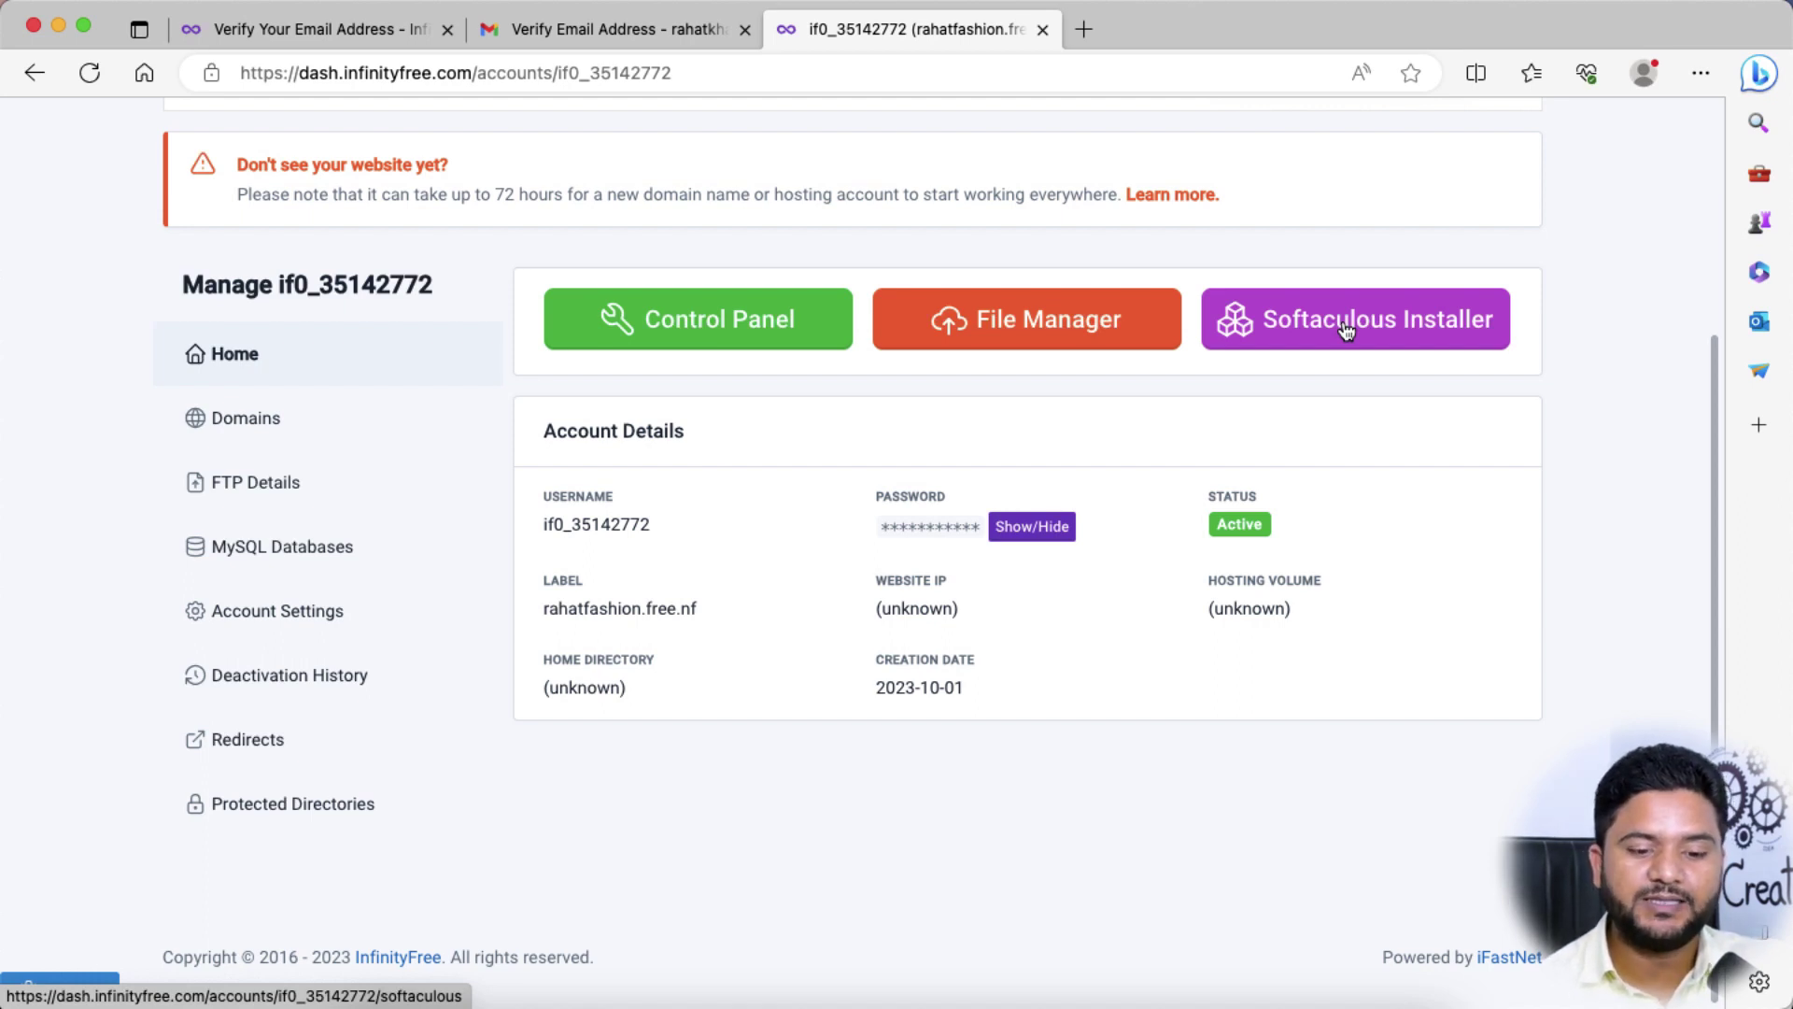
left_click(736, 329)
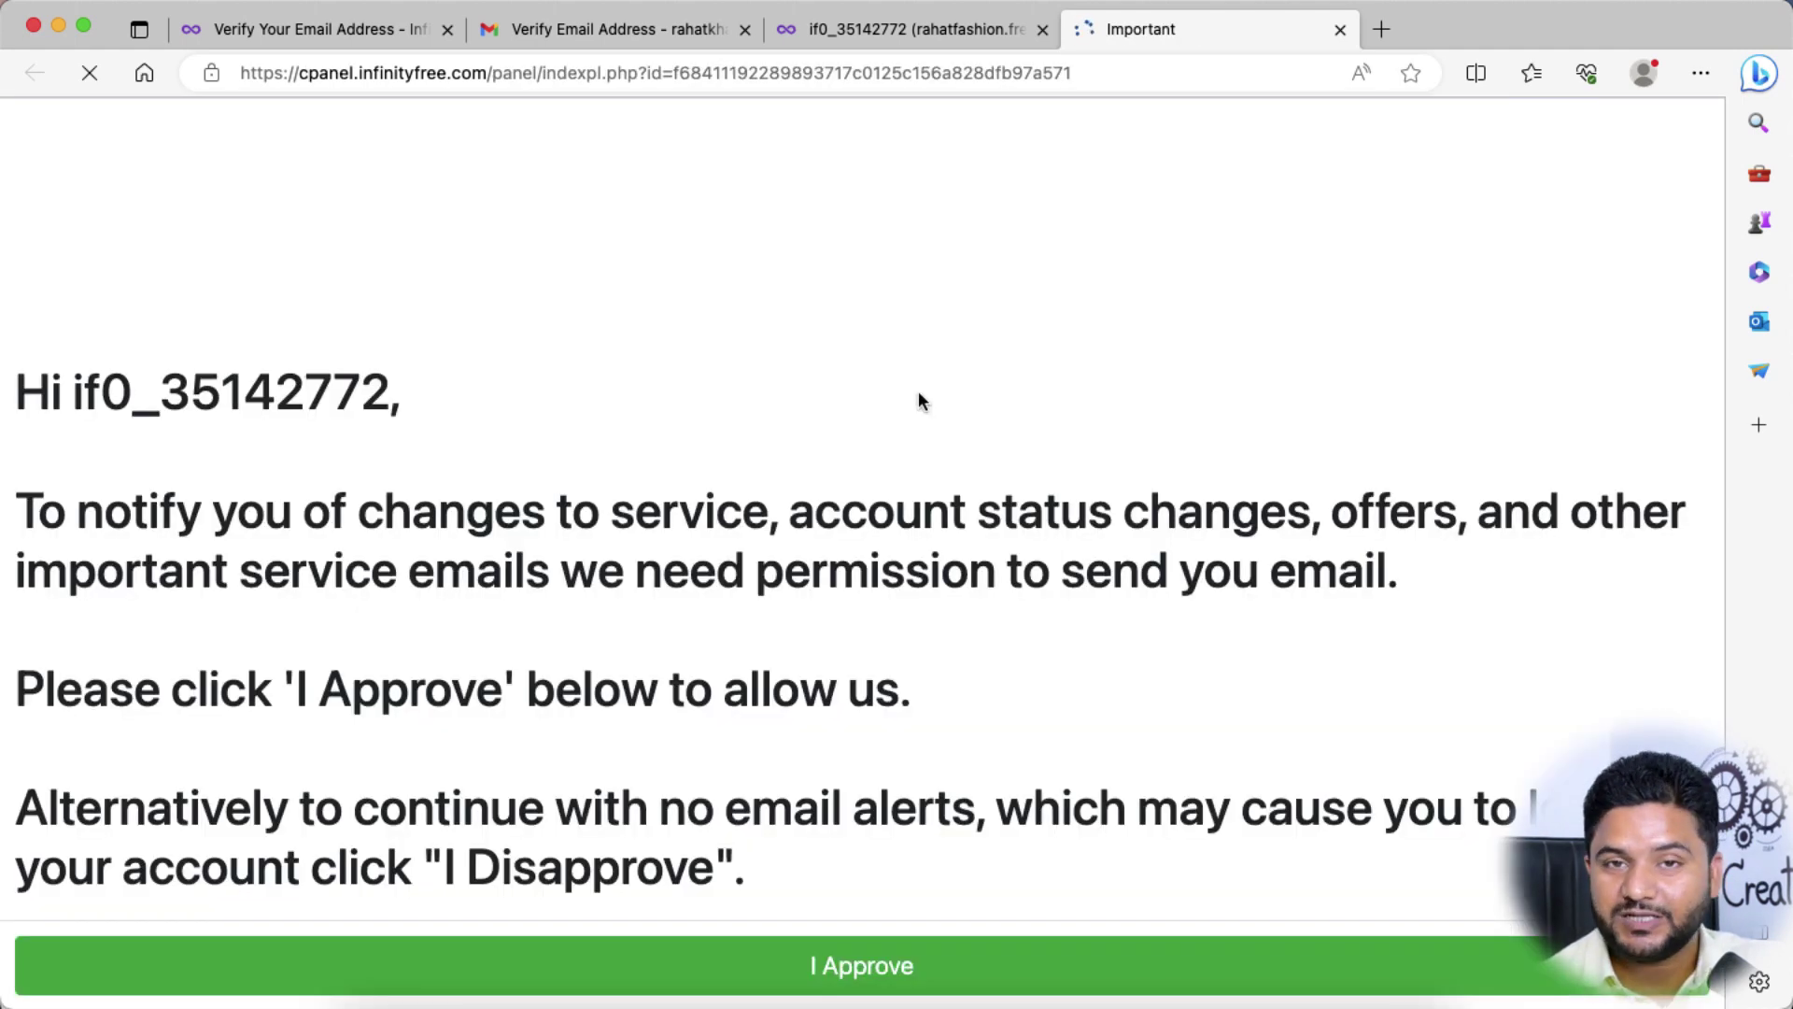
scroll(833, 627, "down", 3)
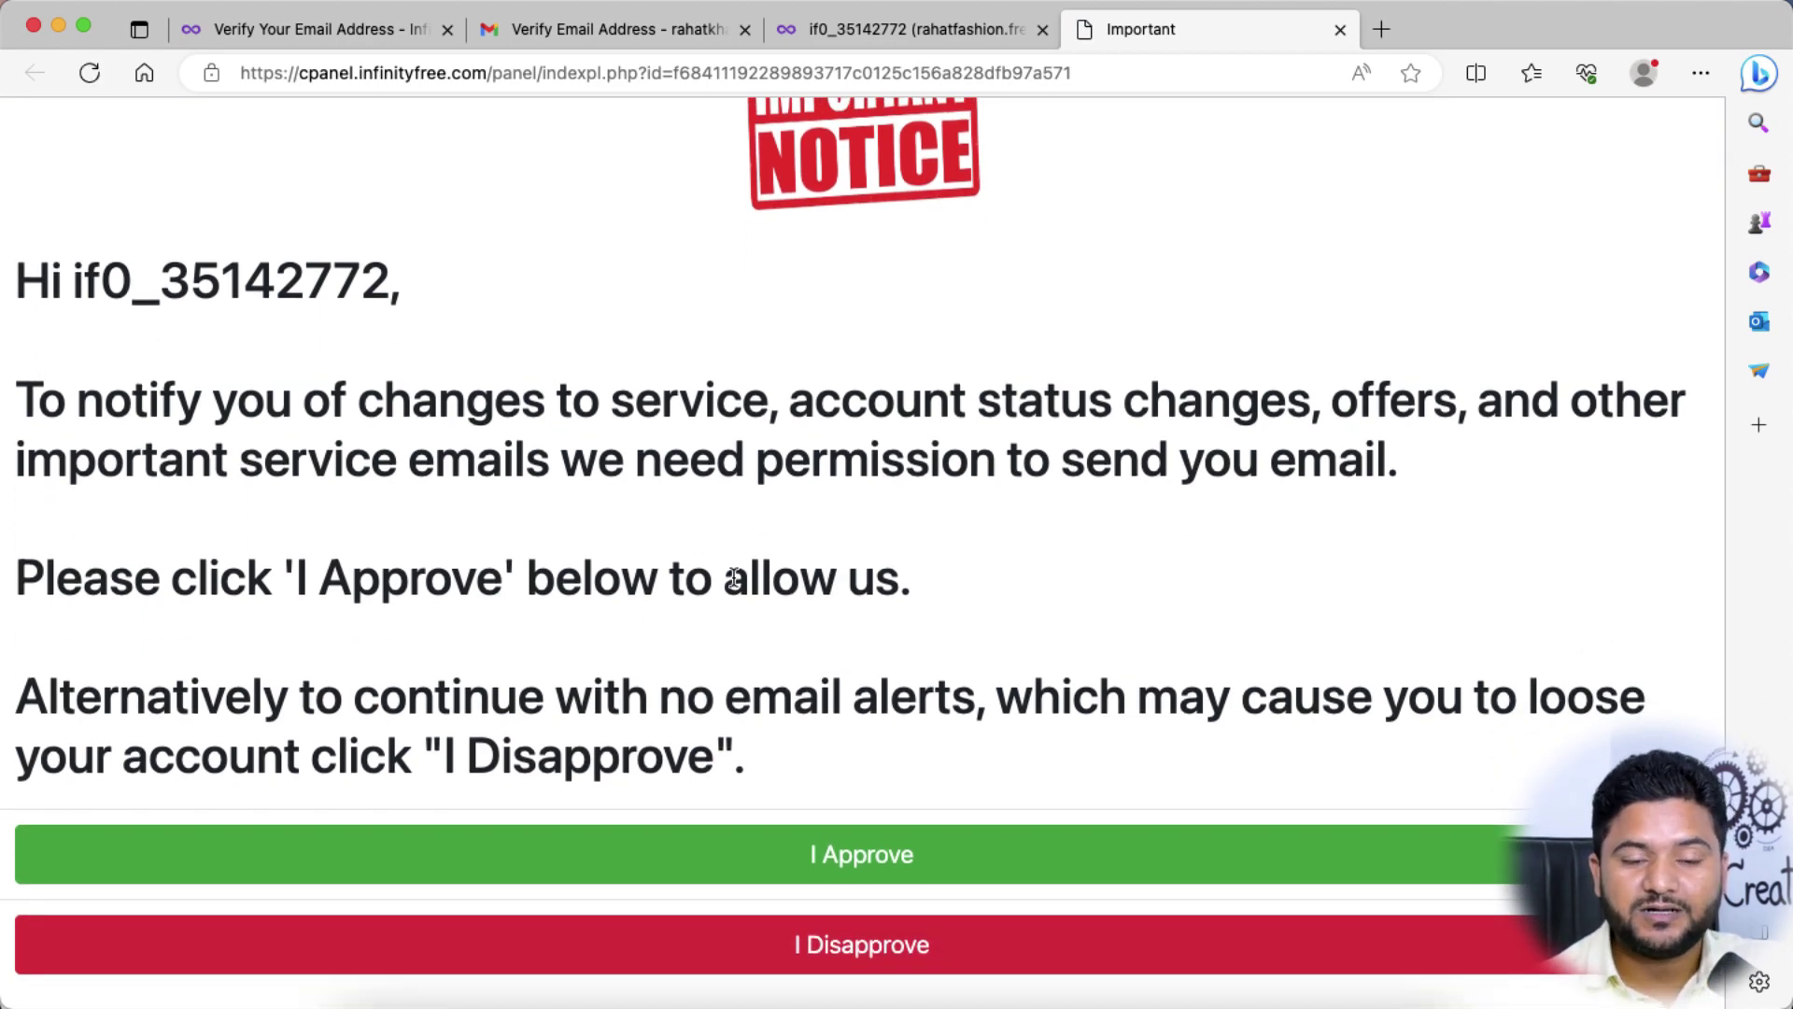
left_click(866, 857)
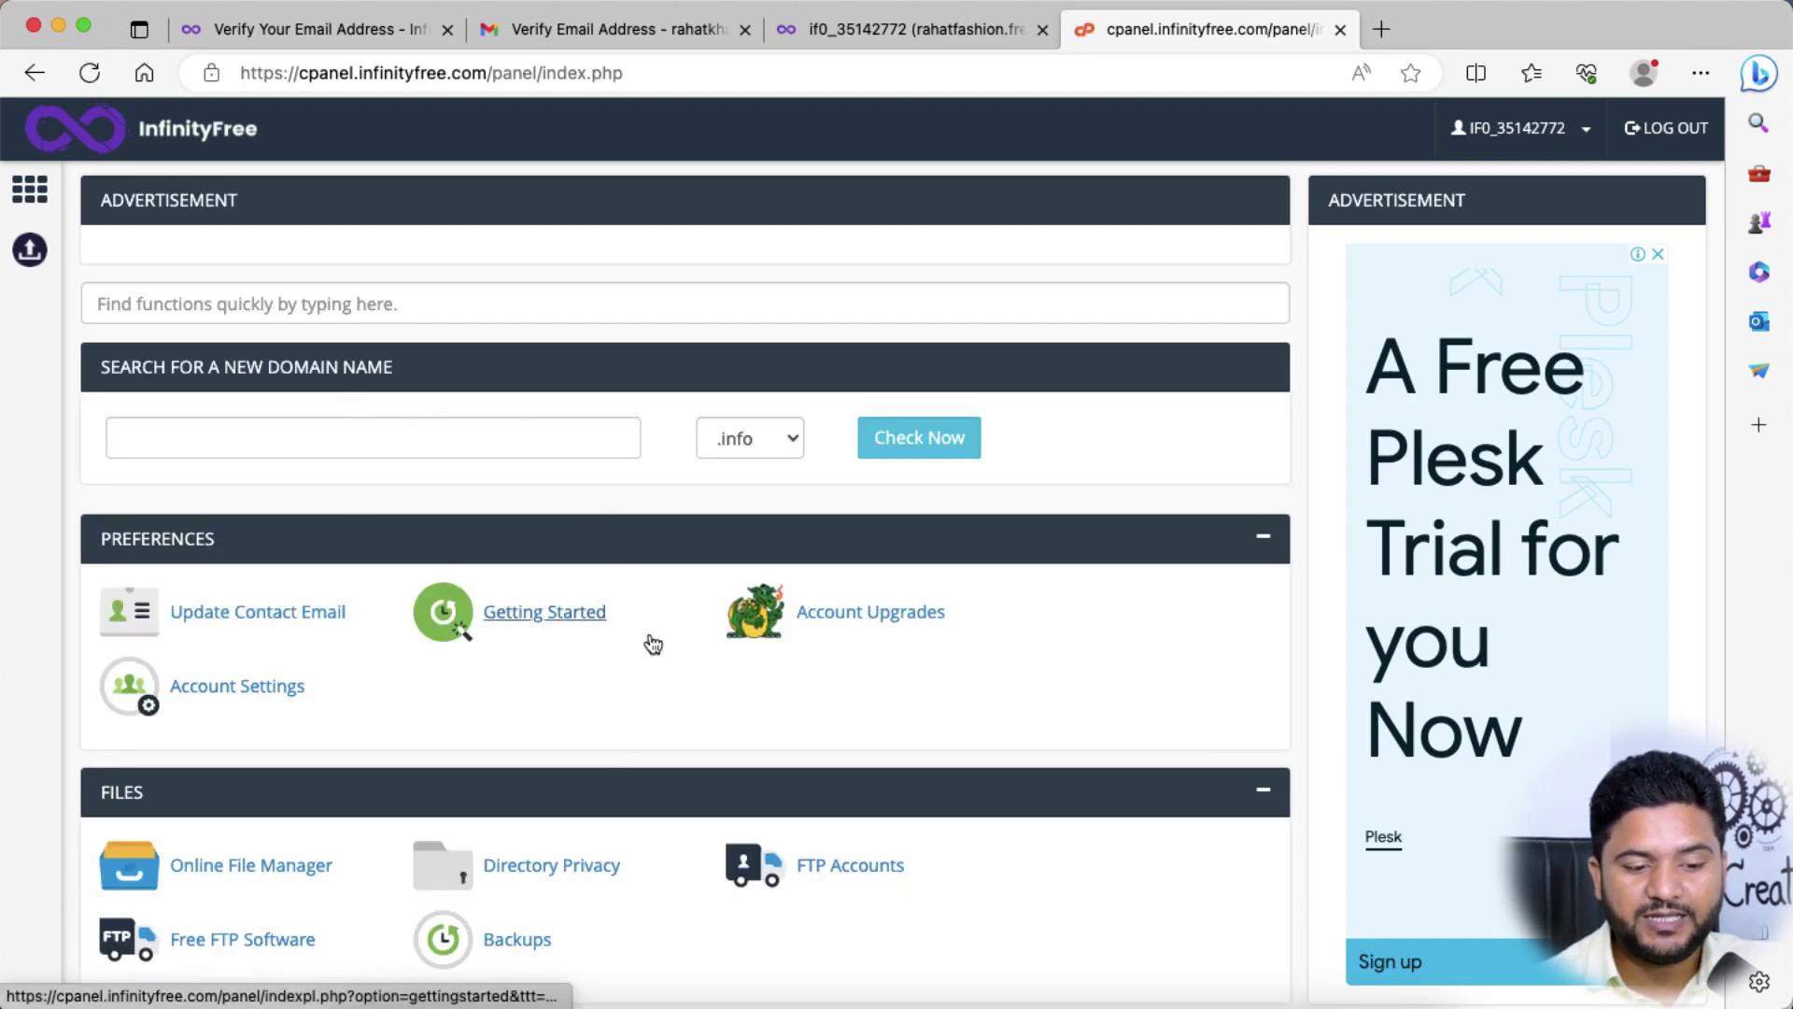
- Open the Softaculous Apps Installer from the Software section of the control panel
scroll(681, 652, "down", 10)
scroll(681, 660, "down", 9)
scroll(209, 513, "up", 2)
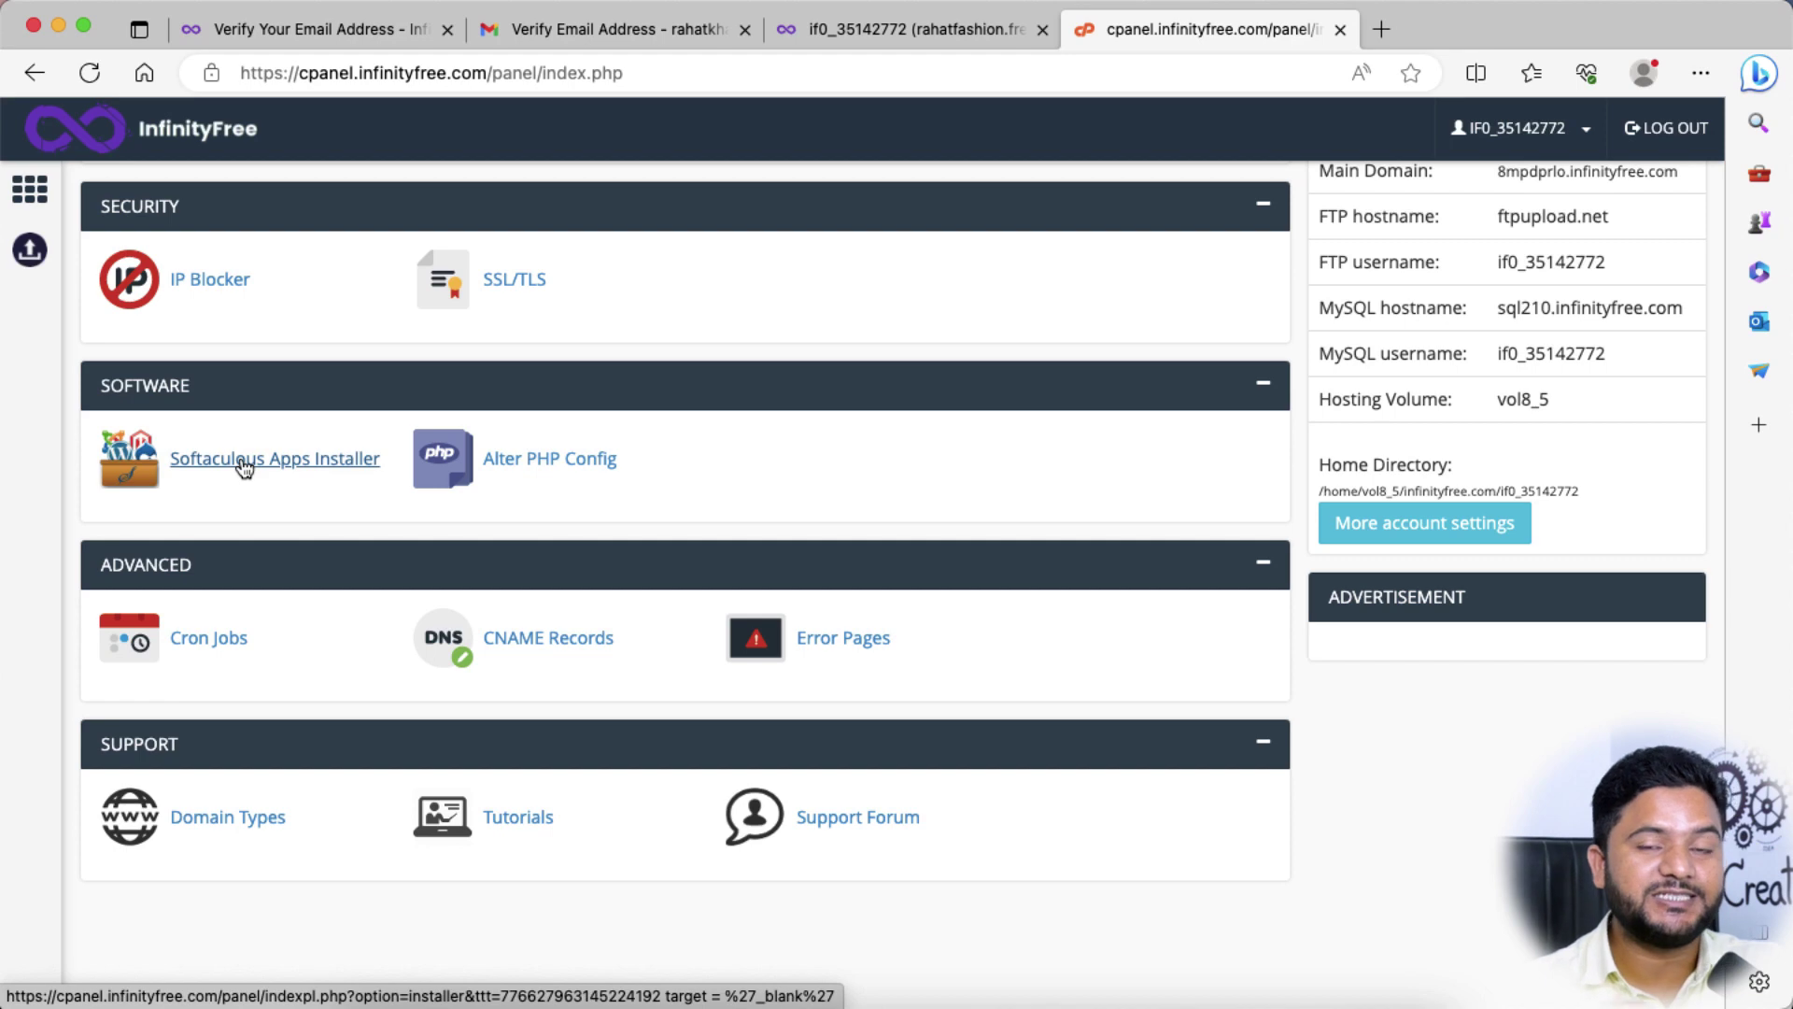
left_click(244, 465)
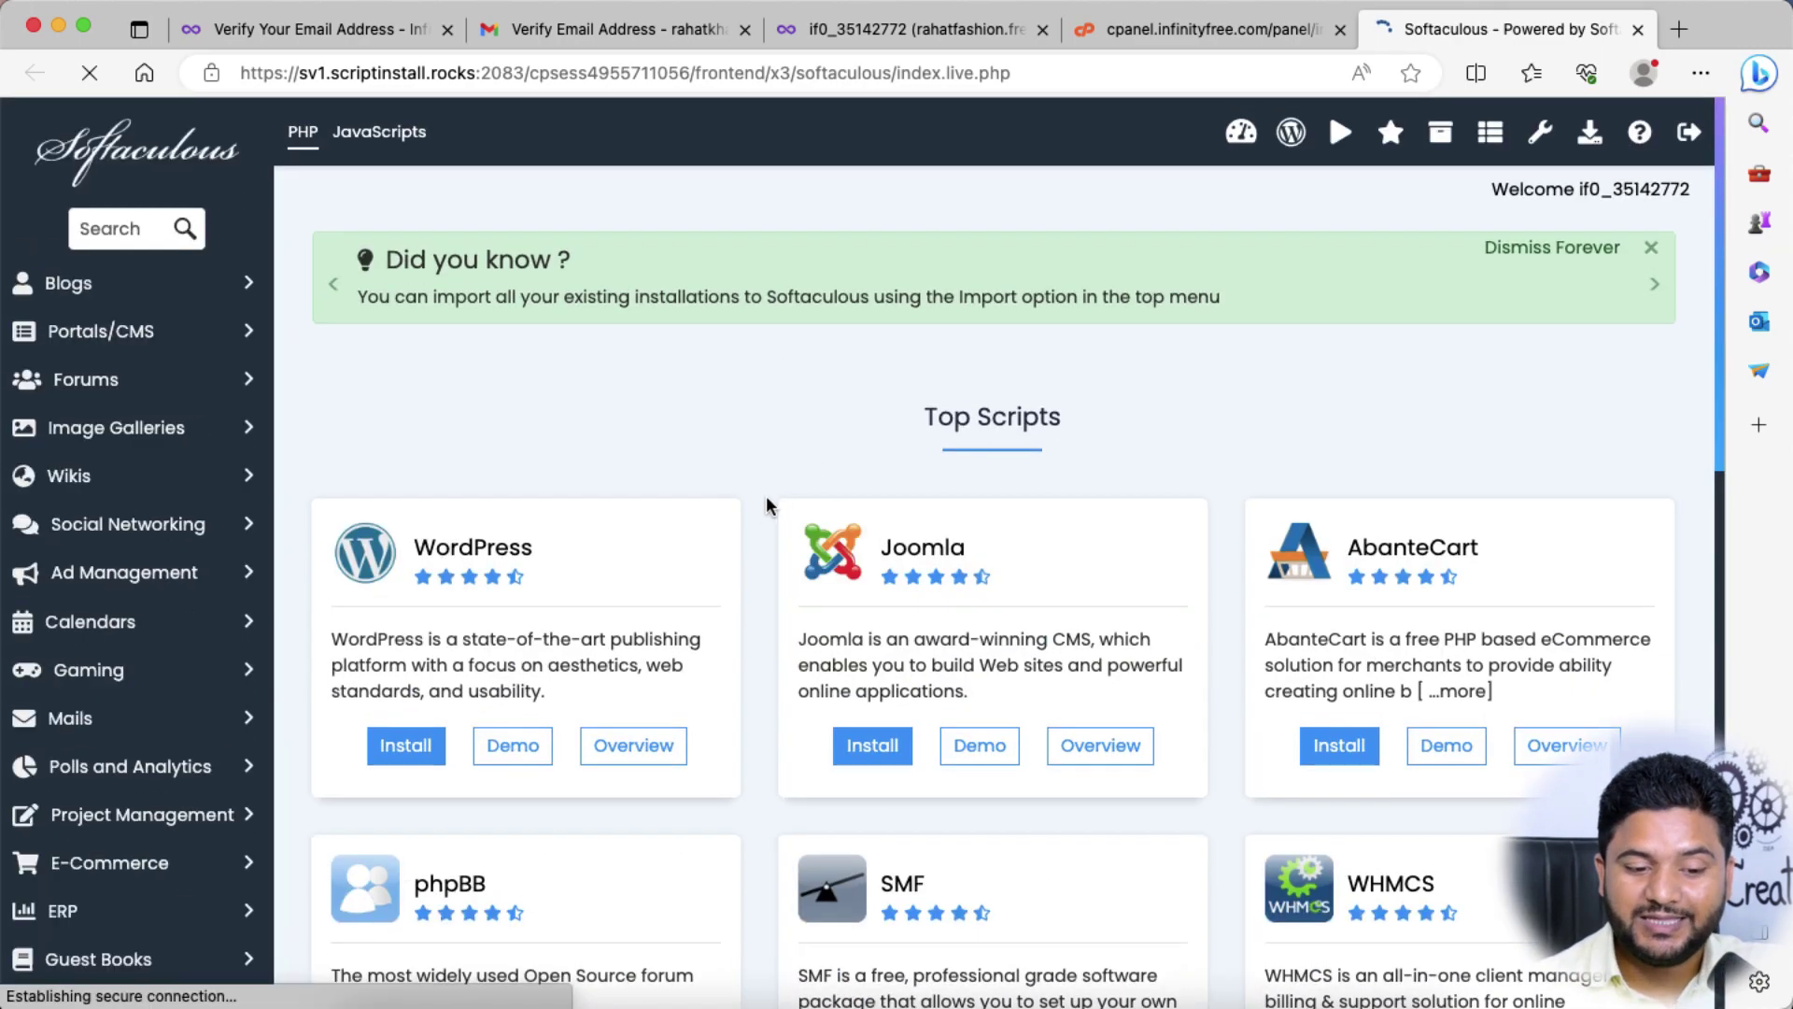
- Install WordPress version 6.3.1 on the rahatfashion.free.nf domain
scroll(758, 540, "down", 3)
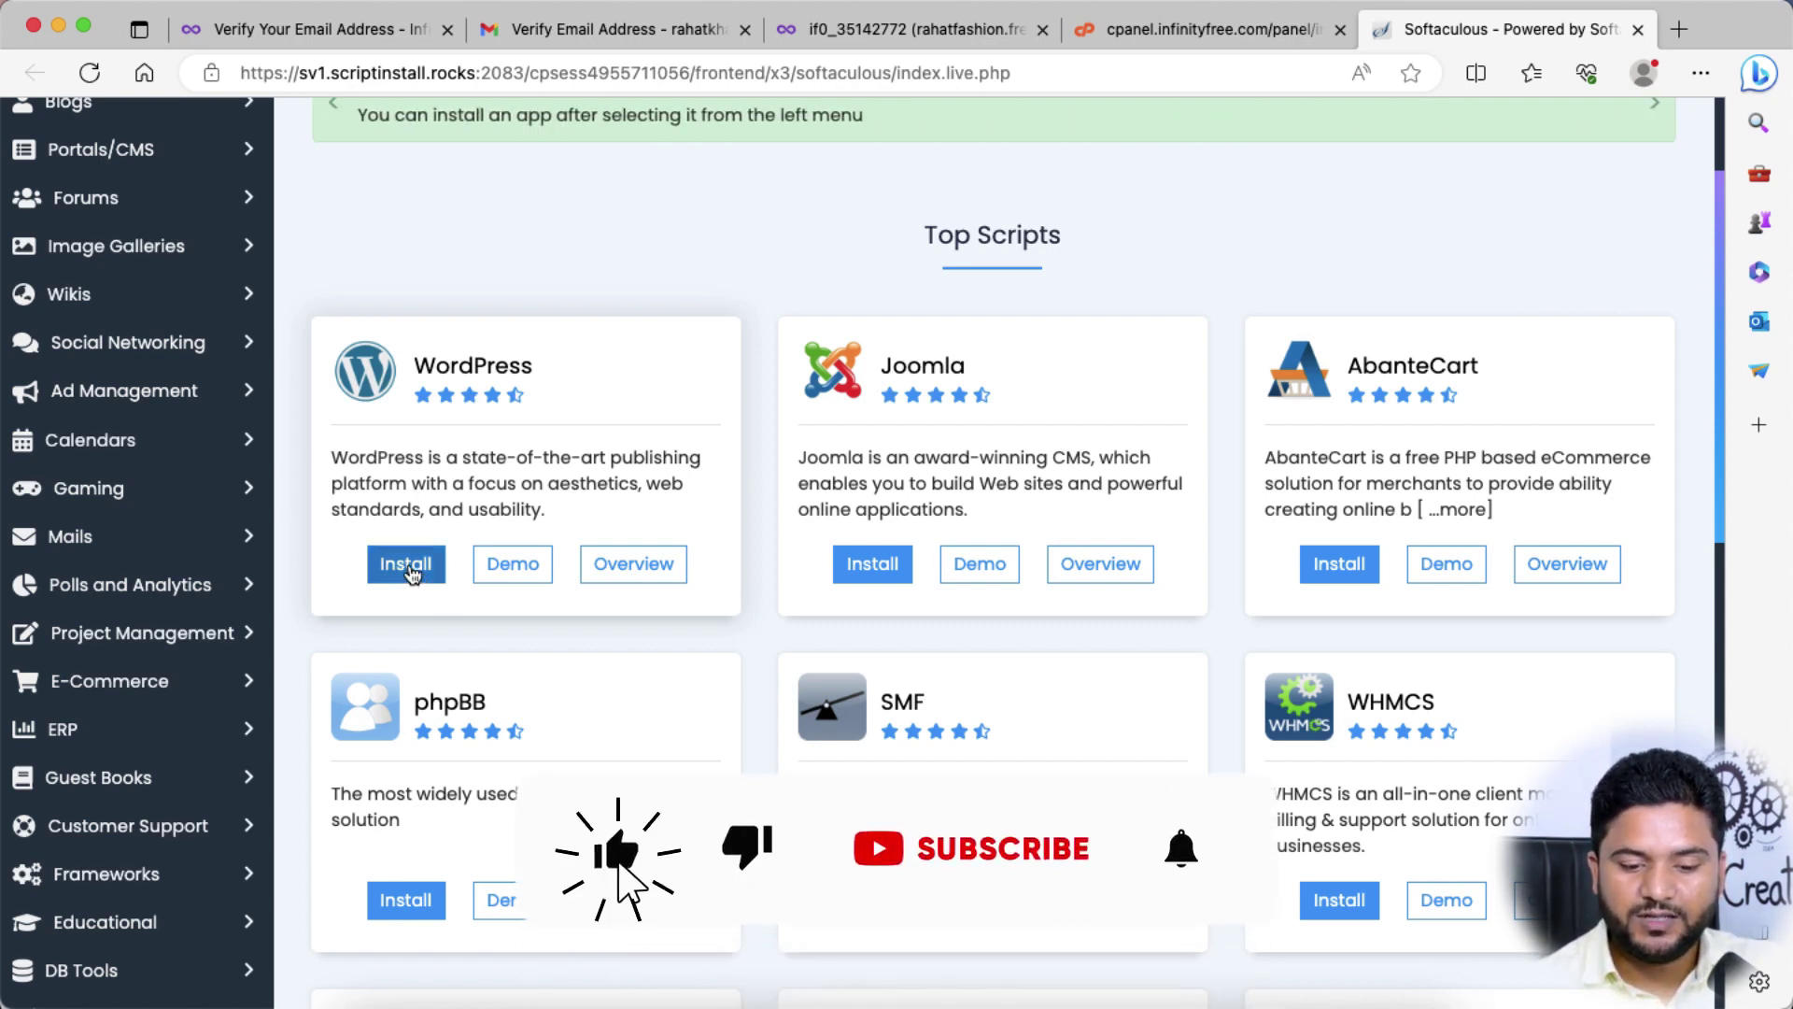
left_click(408, 568)
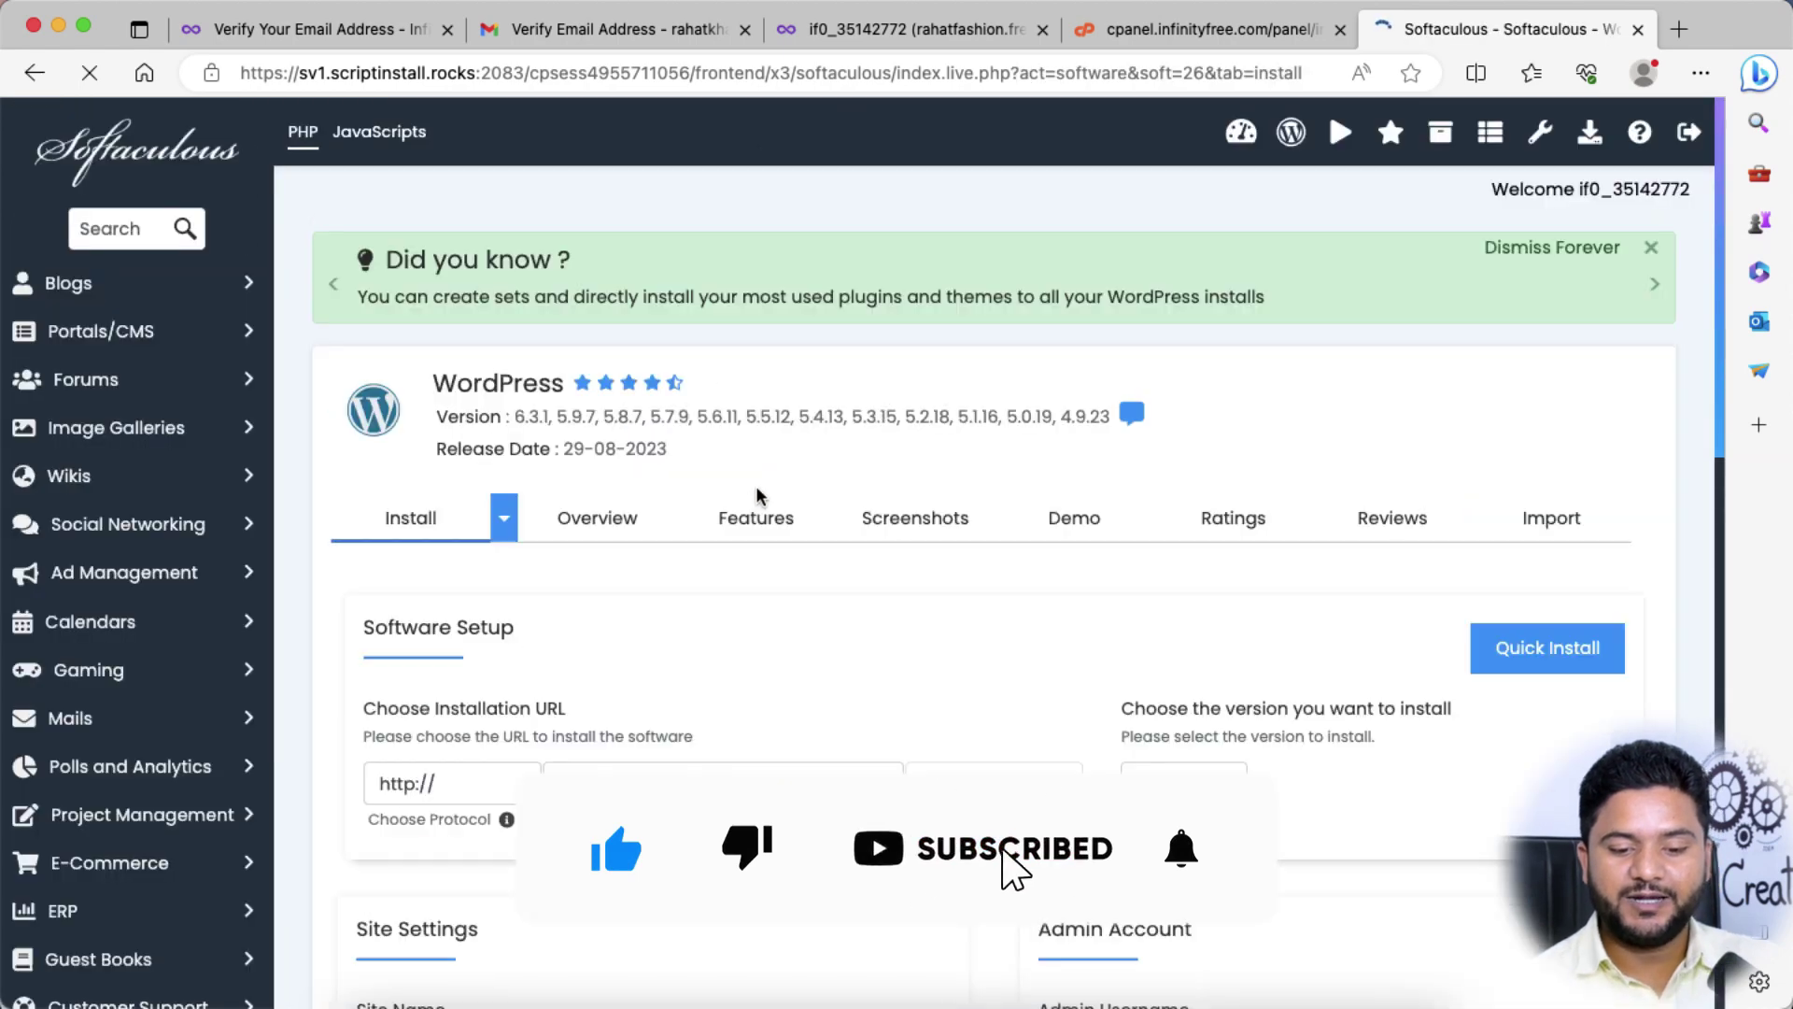
scroll(1148, 633, "down", 2)
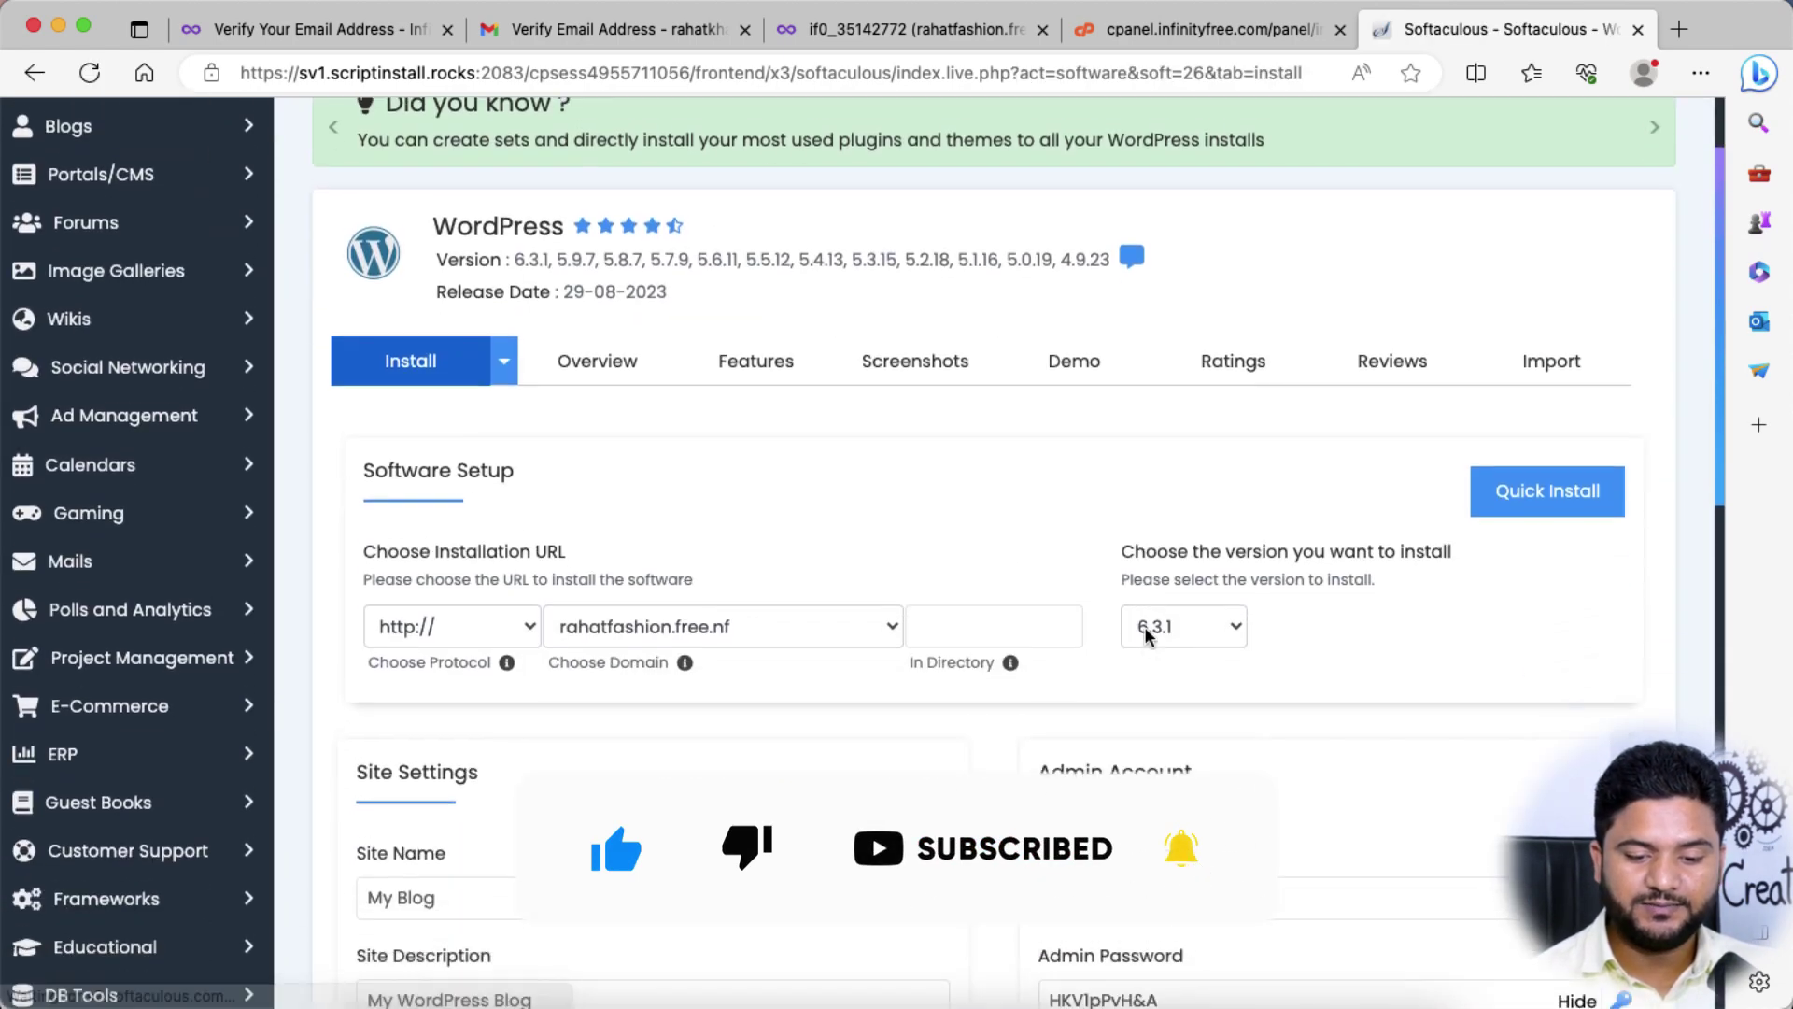
scroll(1147, 633, "down", 15)
left_click(990, 705)
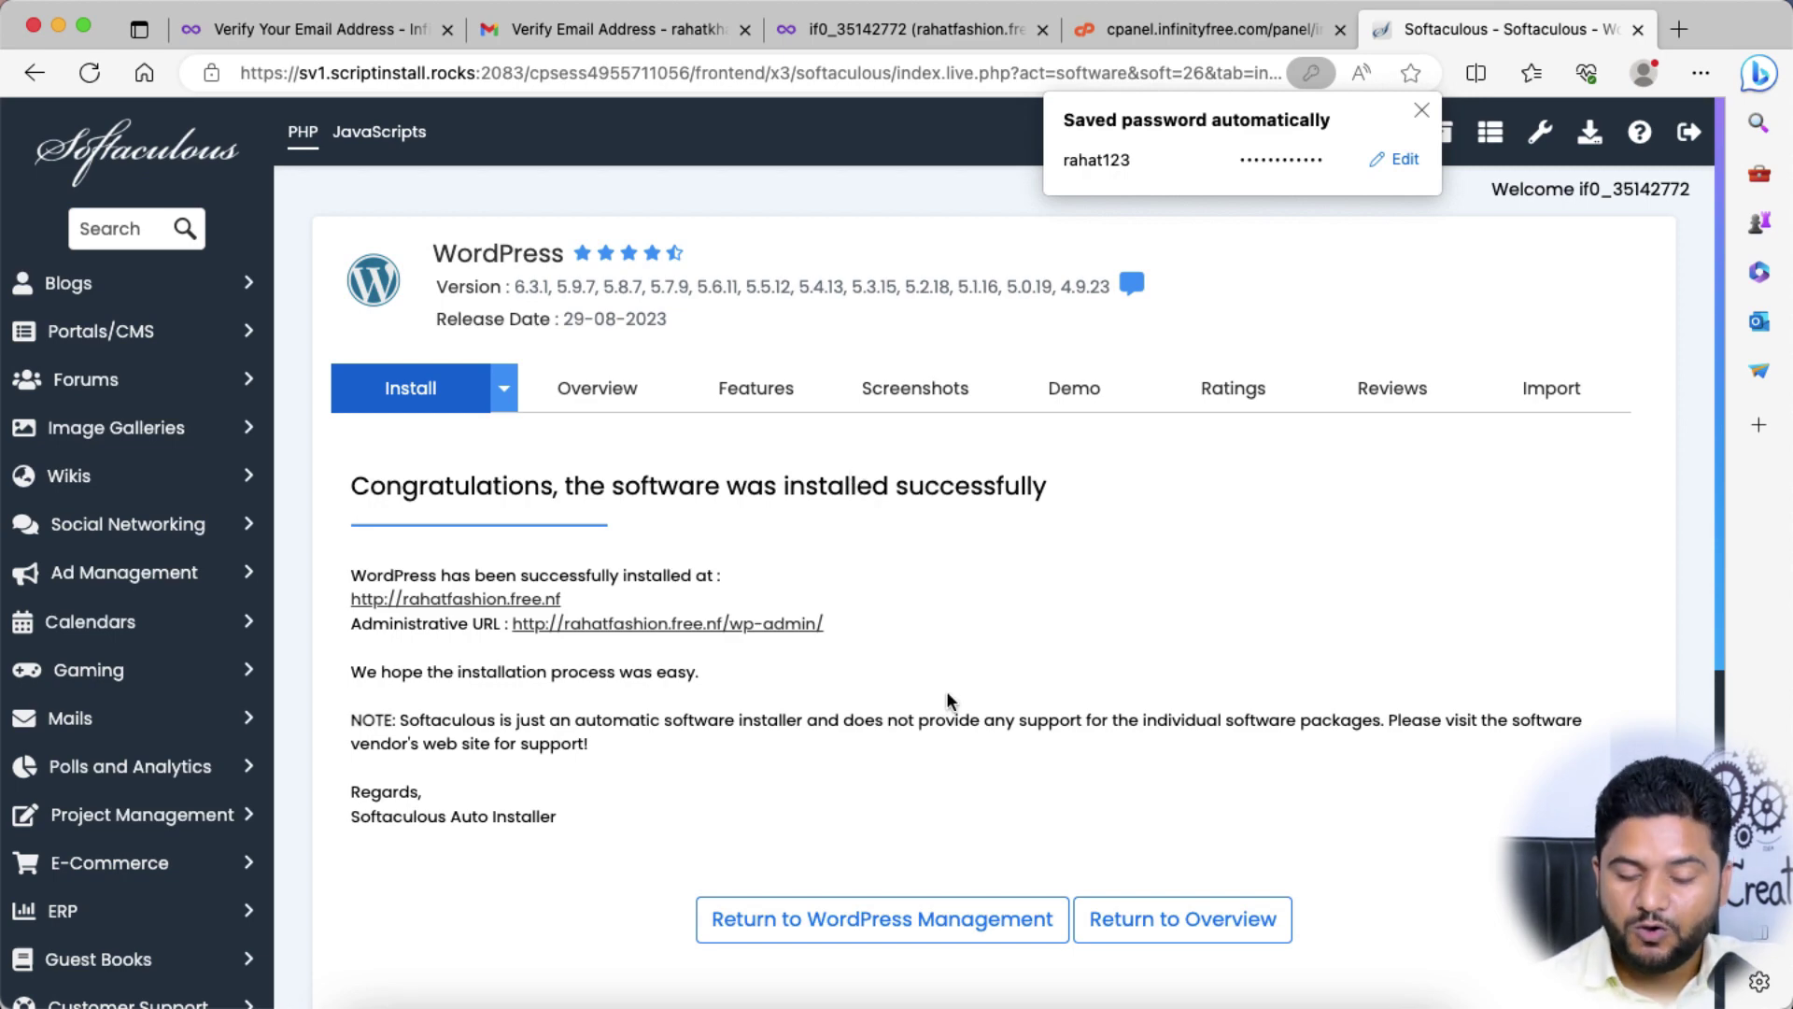
- Open the installed site at rahatfashion.free.nf and look through its home page
scroll(945, 692, "down", 2)
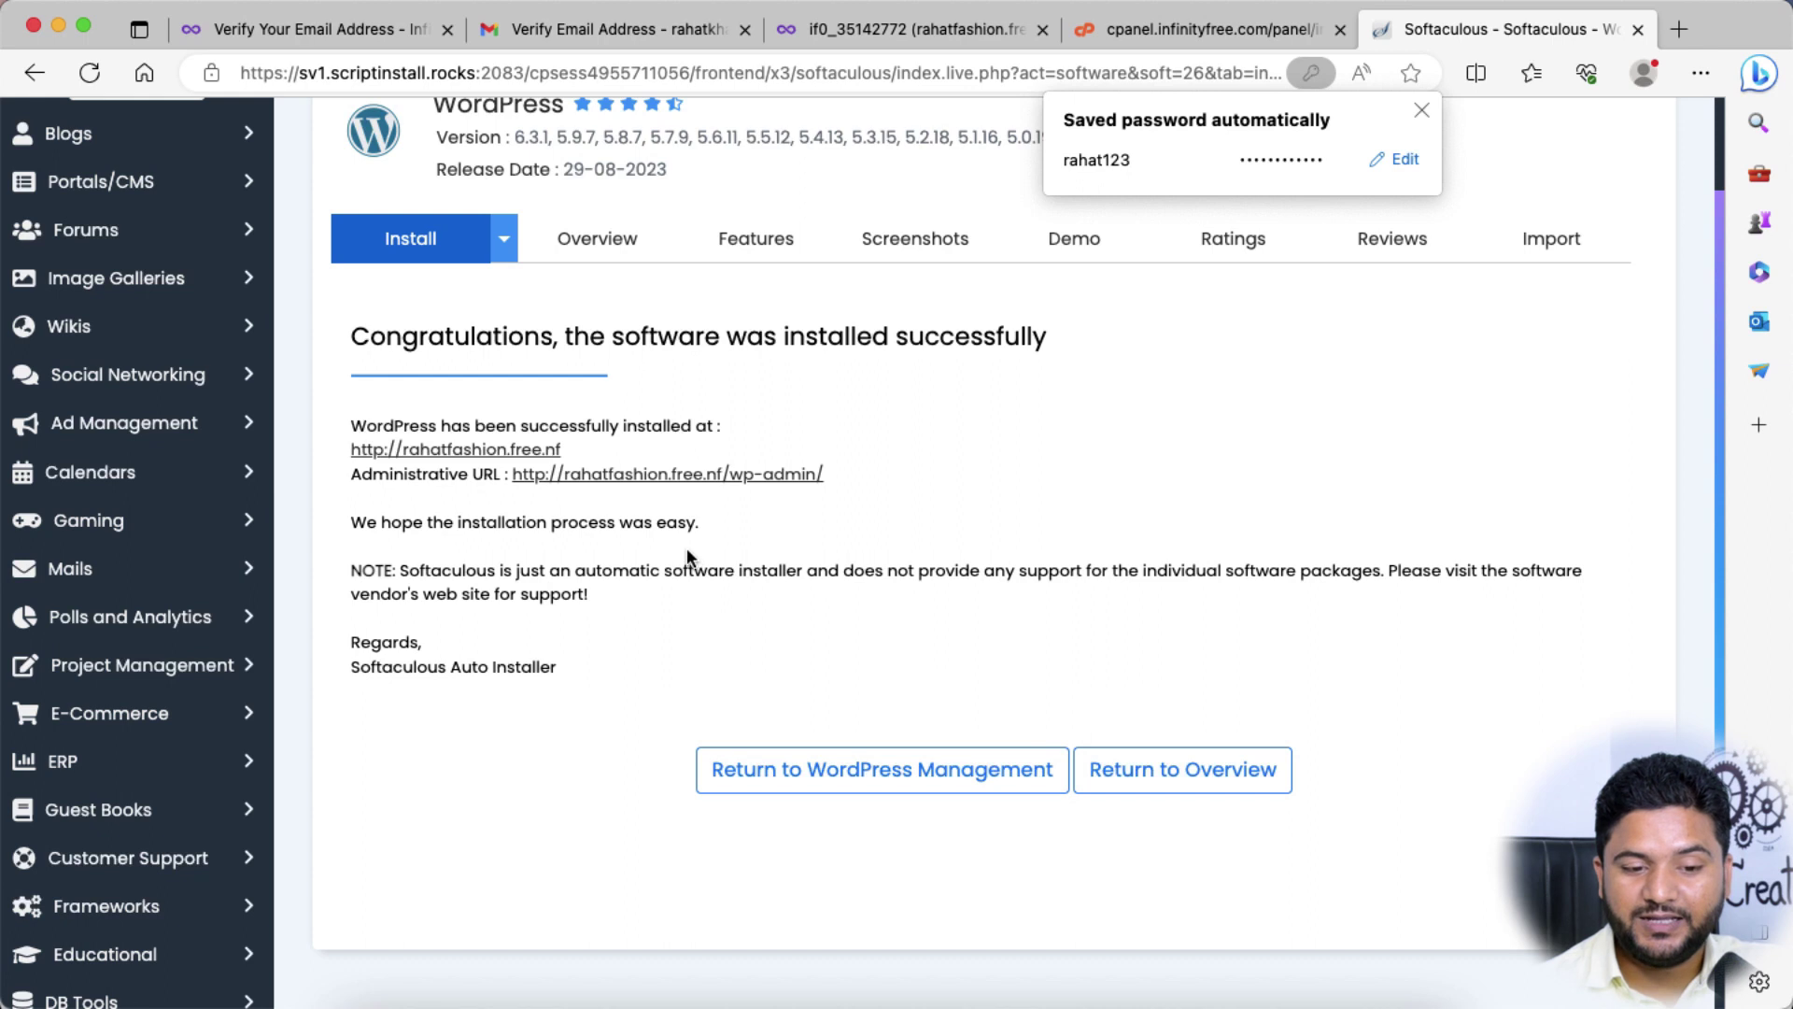
left_click(465, 452)
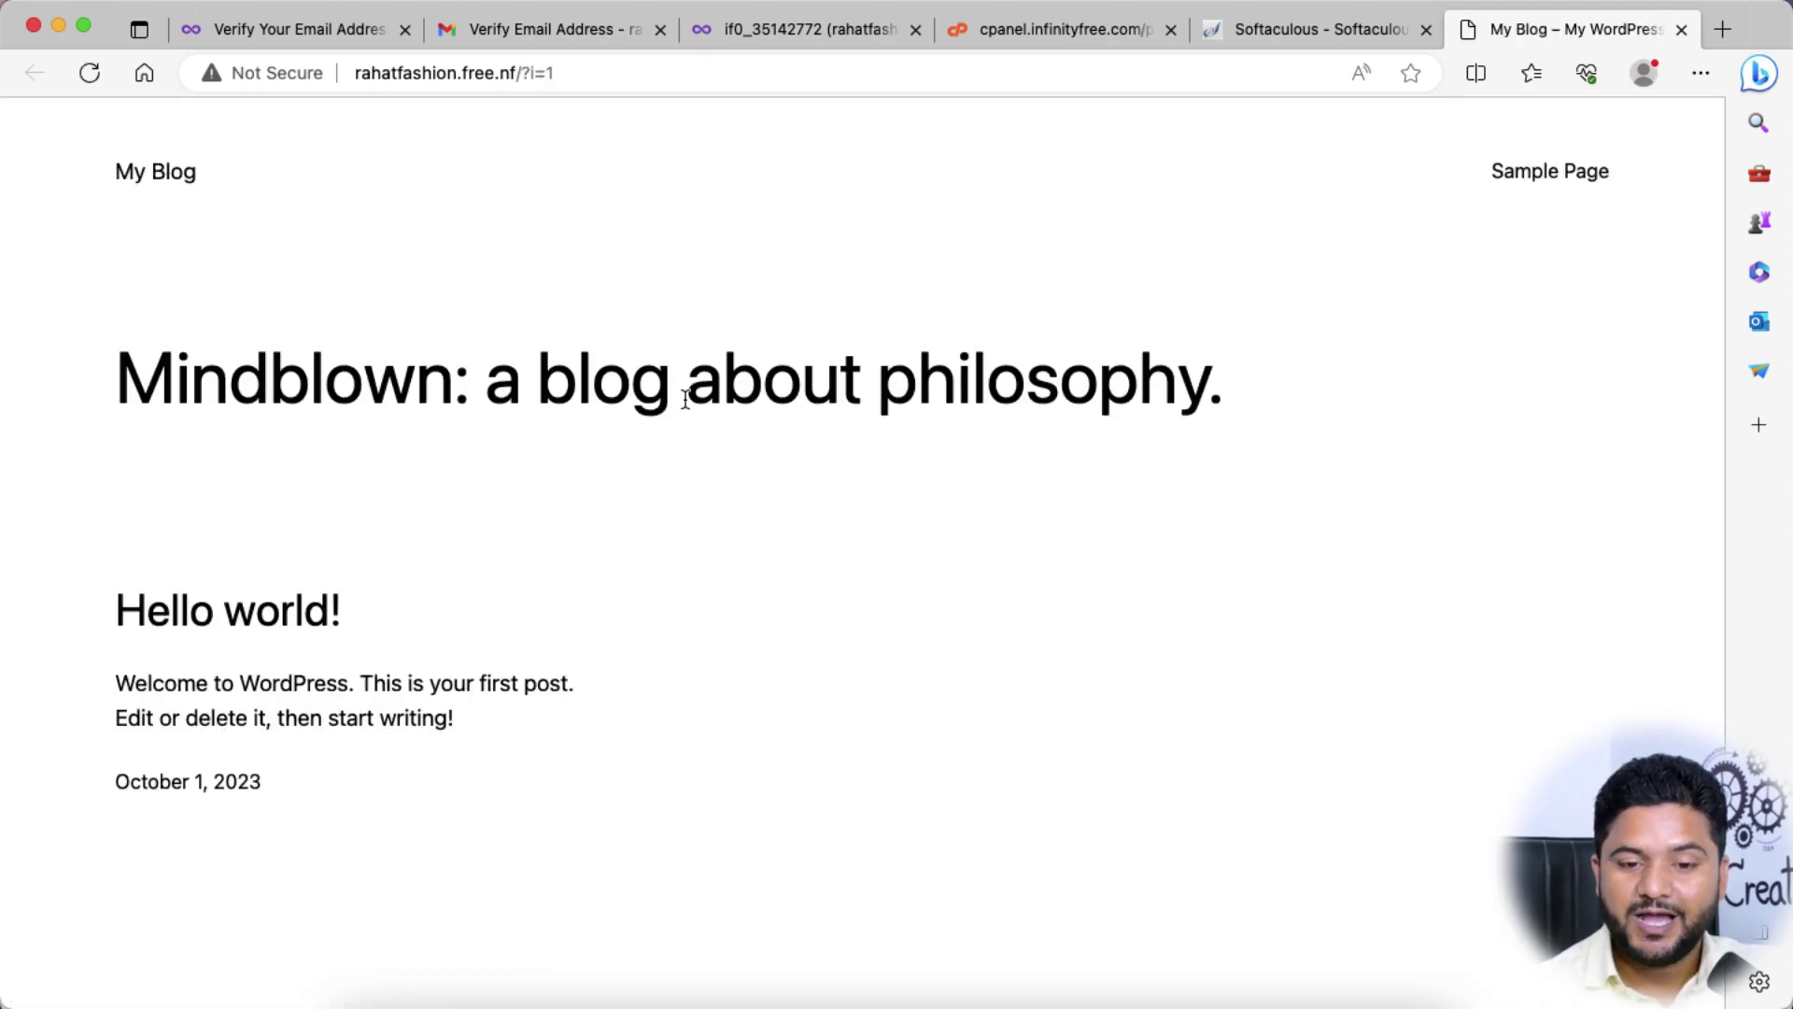
scroll(686, 551, "down", 5)
scroll(687, 551, "up", 5)
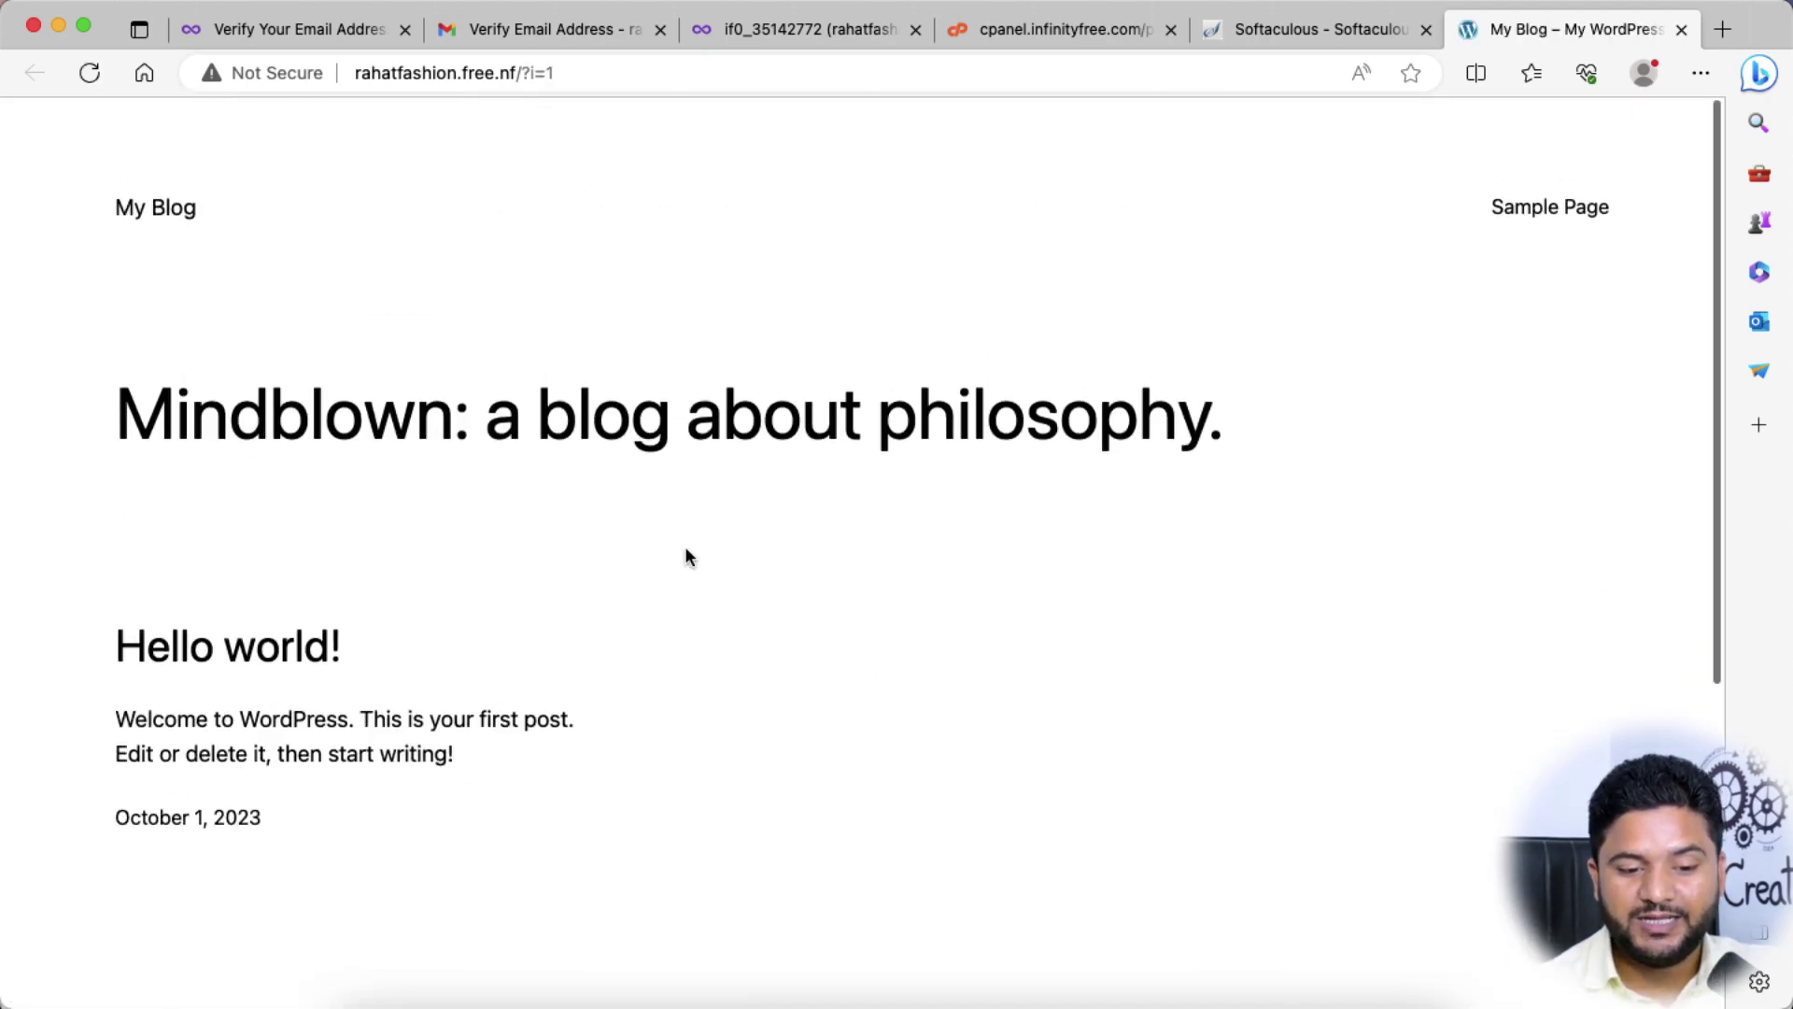
- Open the site's WordPress admin dashboard from the installation page's administrative URL and dismiss the welcome panel
left_click(1270, 28)
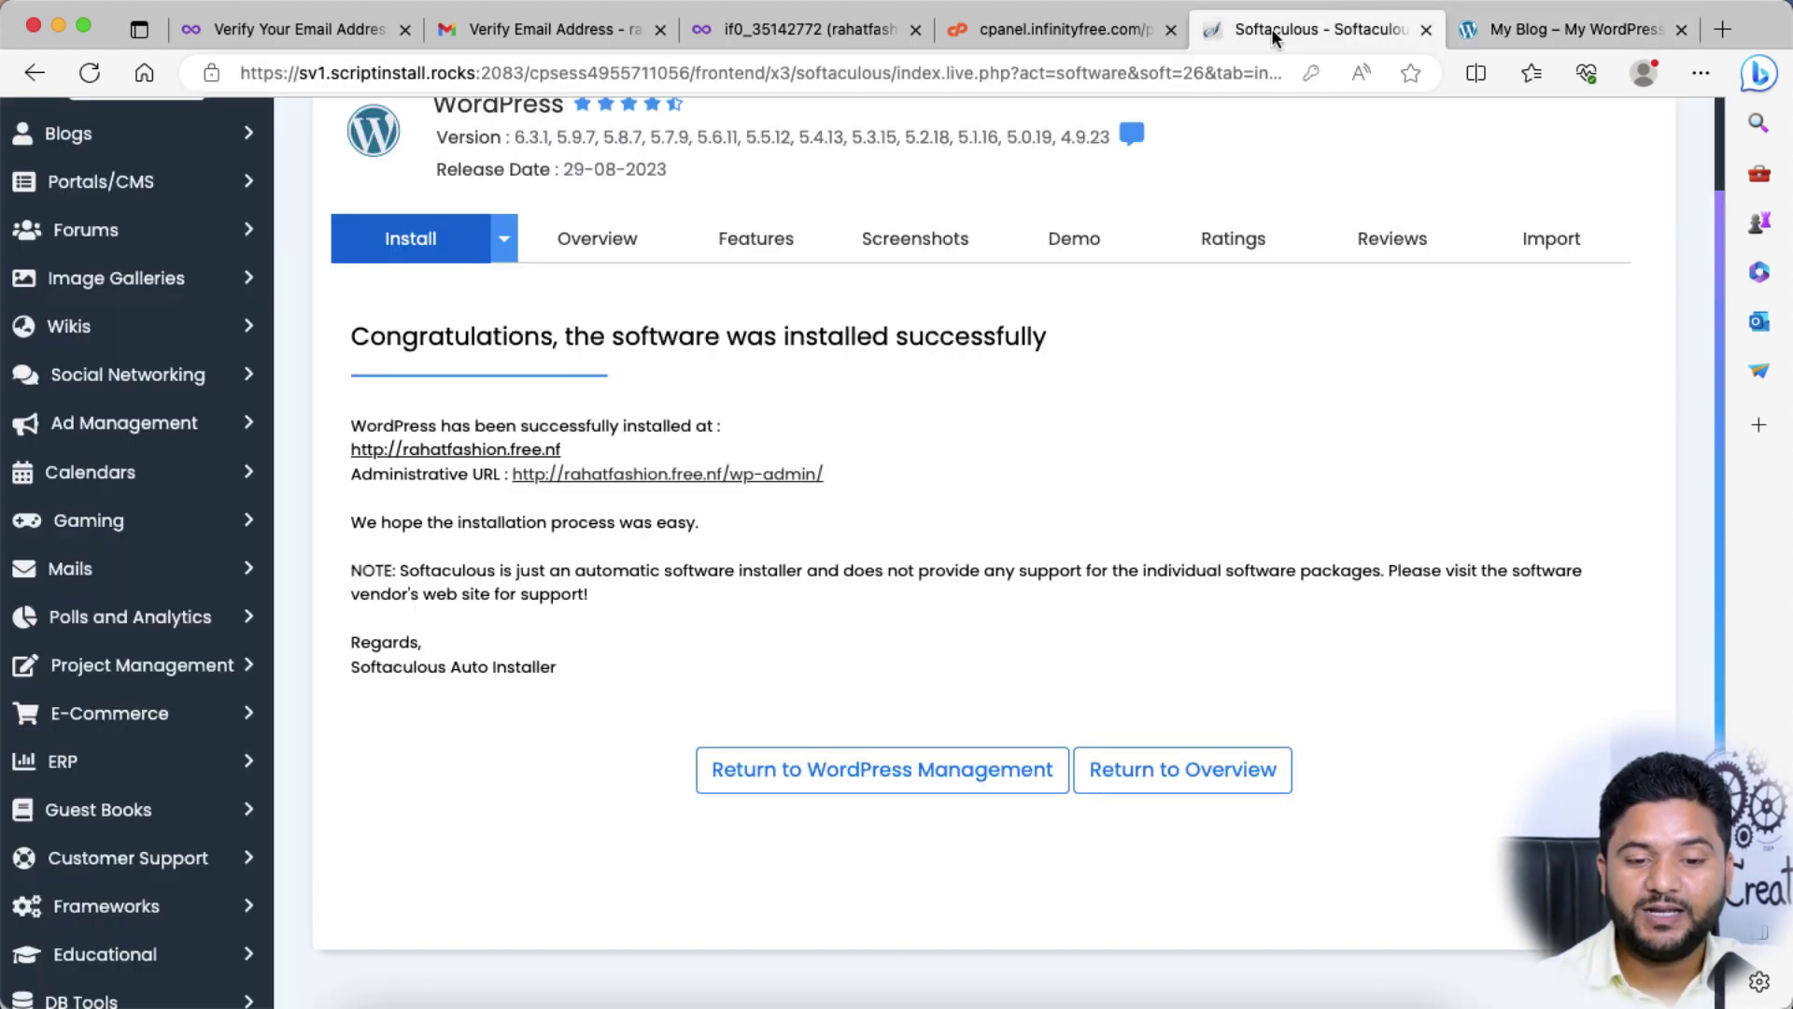
left_click(621, 476)
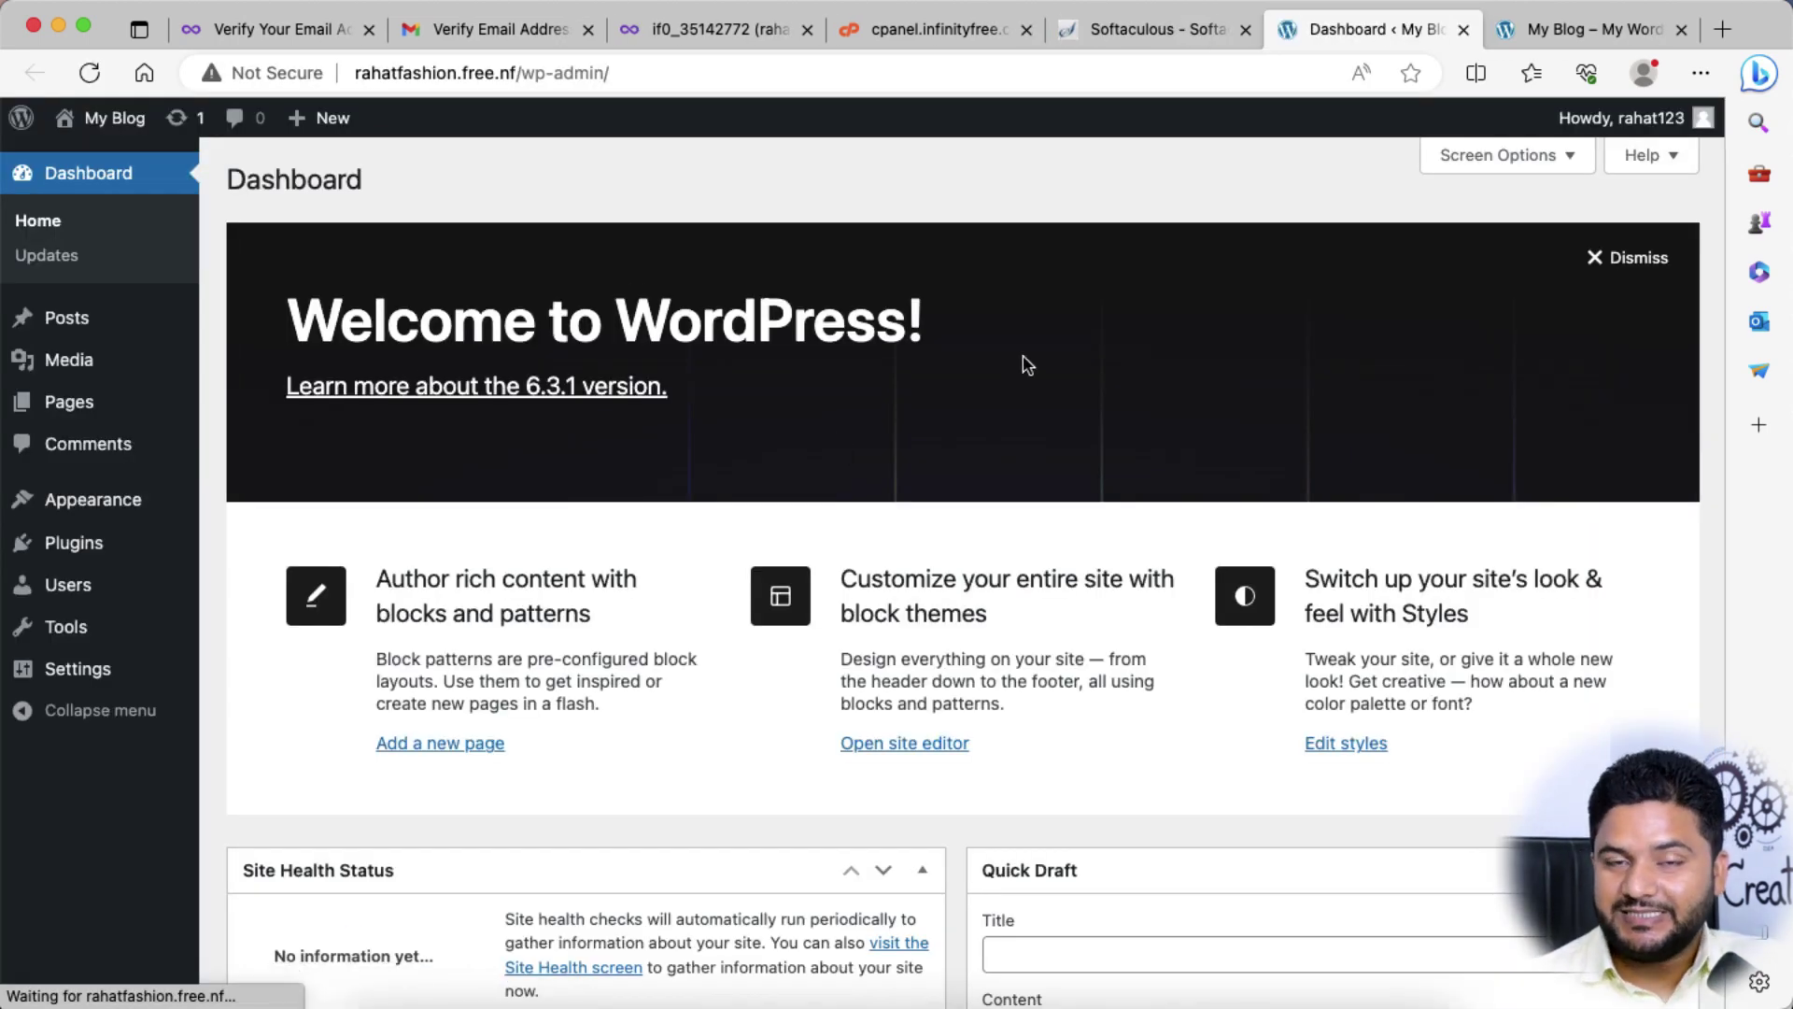
left_click(1630, 264)
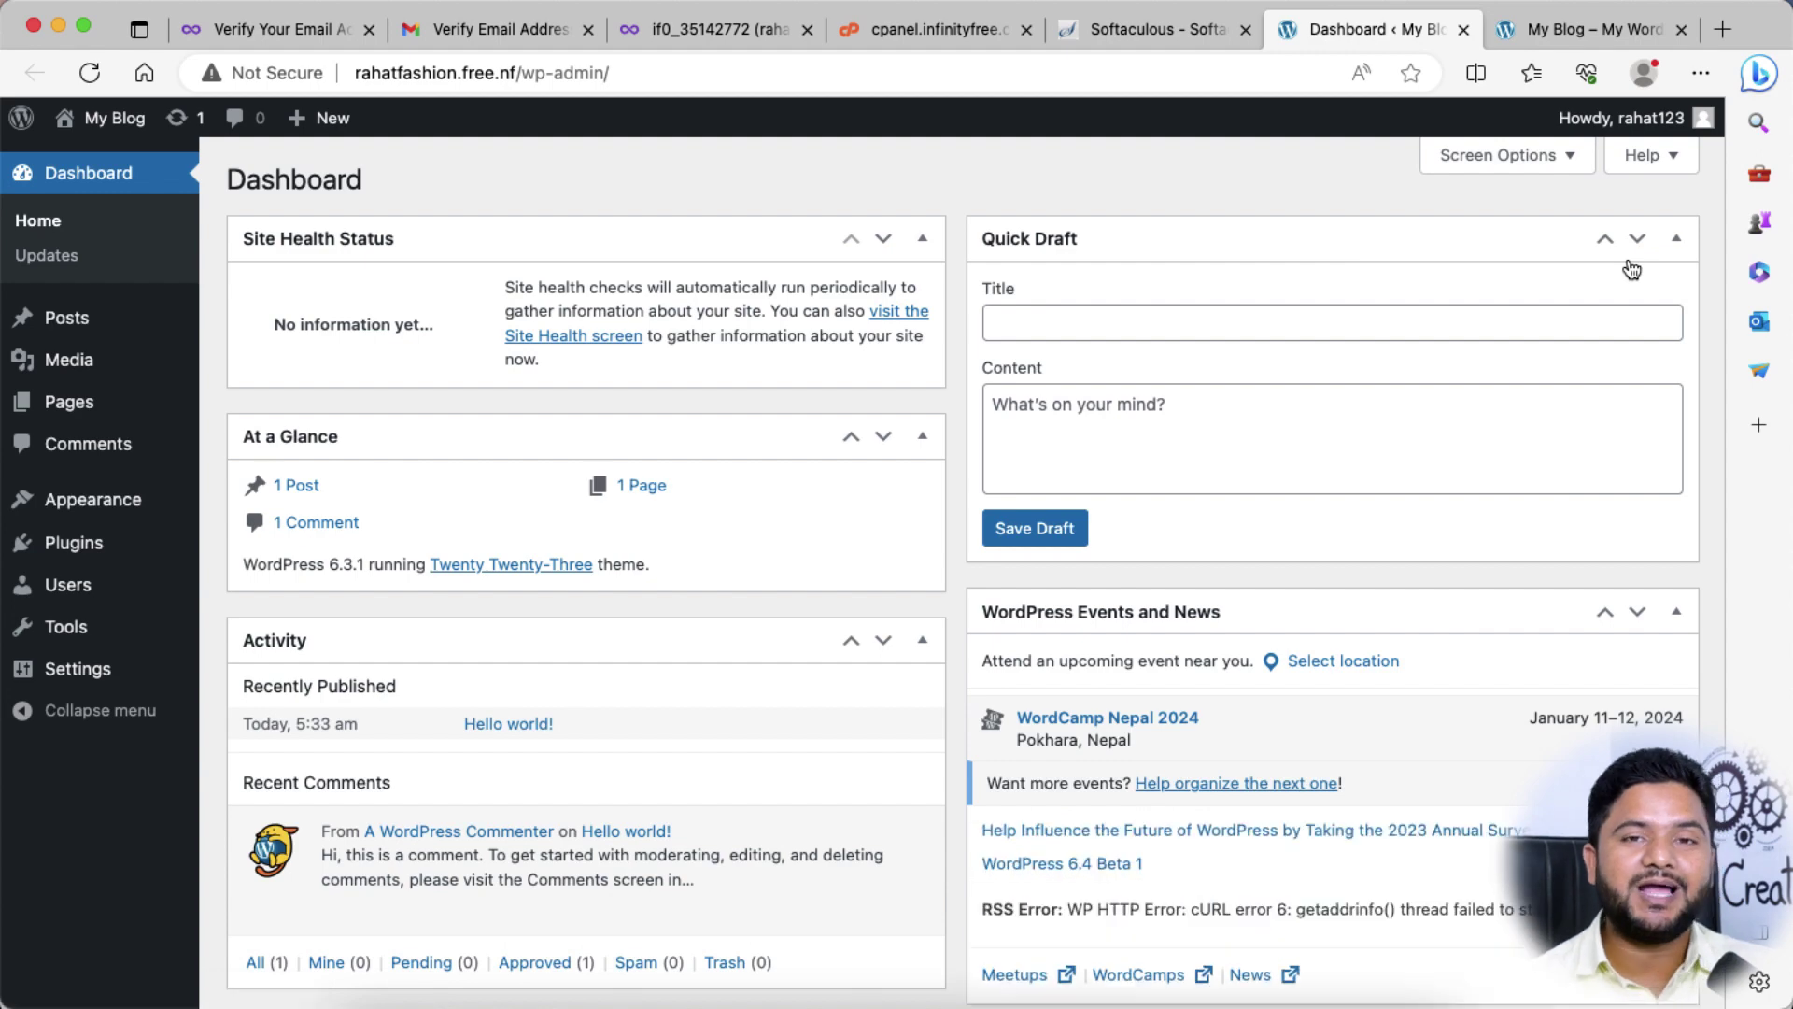